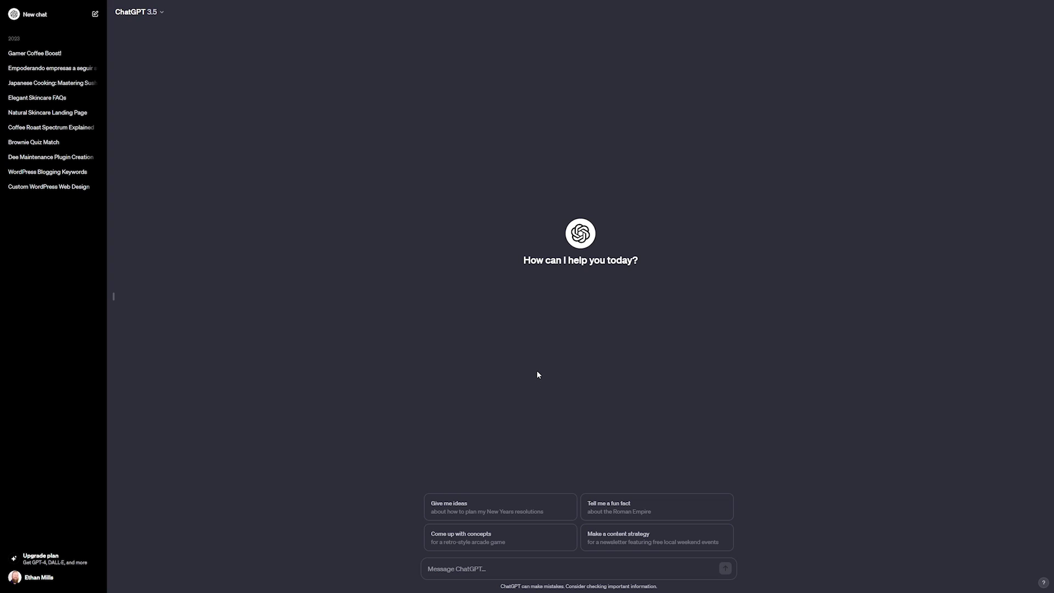
- Paste the Denver hairdressing-website outline prompt into a new ChatGPT message and send it
{"action": "left_click", "coordinate": [631, 571]}
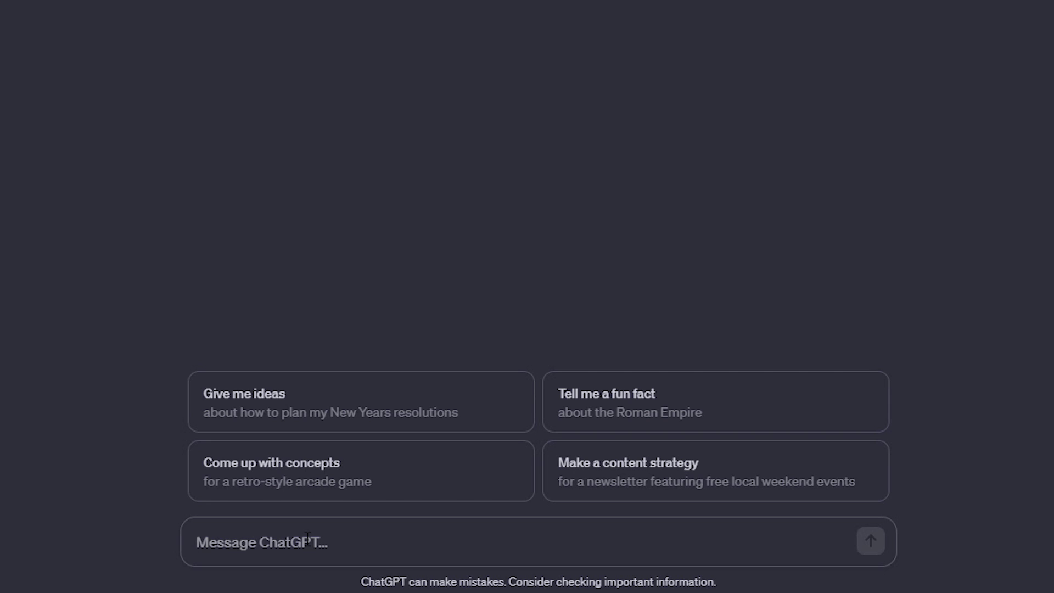
{"action": "left_click", "coordinate": [308, 536]}
{"action": "type", "text": "I have a small hairdressing business in Denver Colorado. I am looking to create a website, can you suggest to me an outline for this site?"}
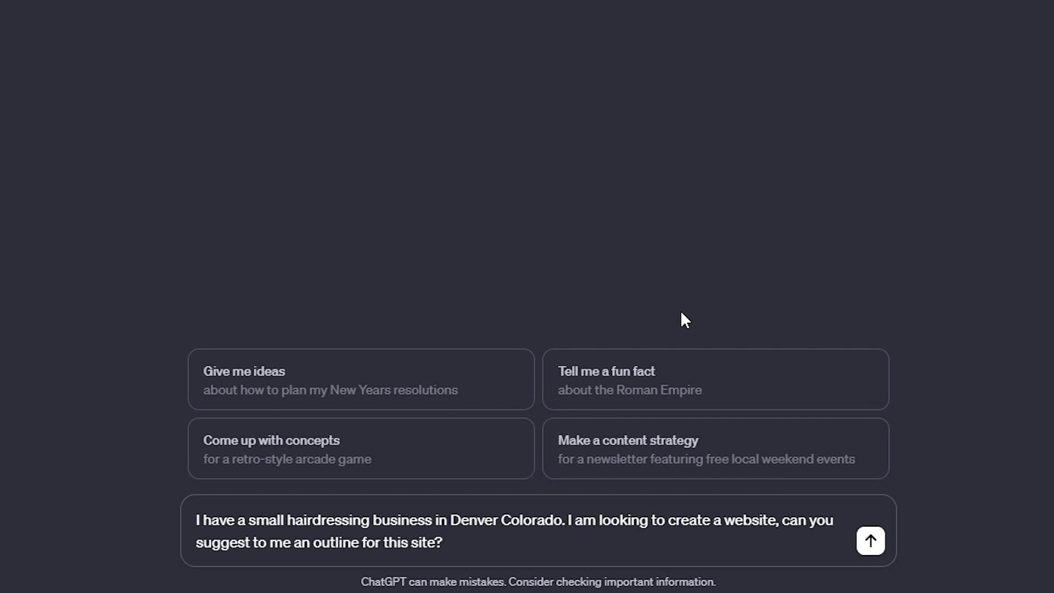
{"action": "left_click", "coordinate": [870, 541]}
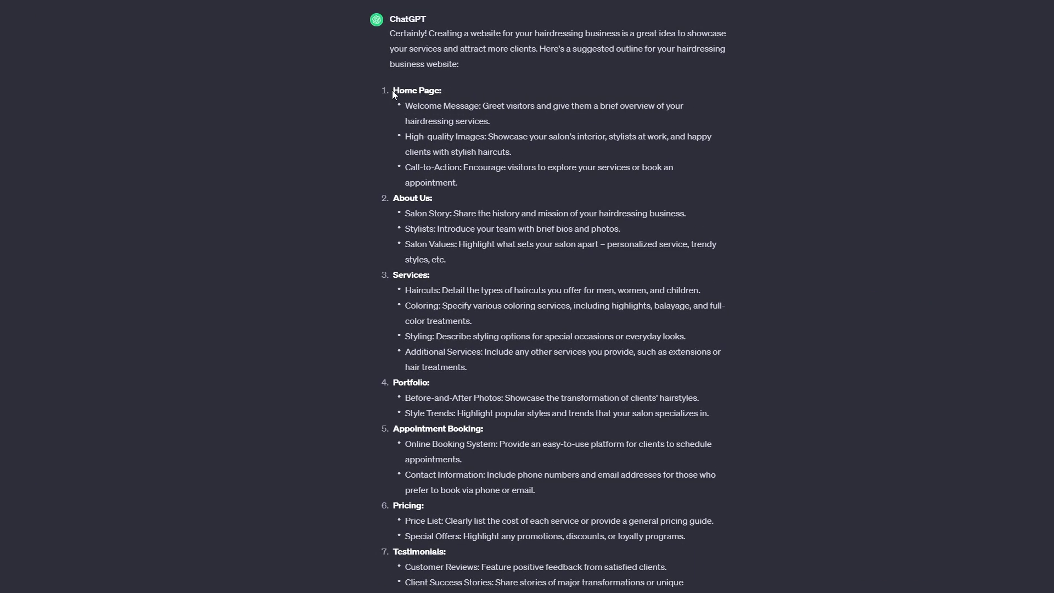
- Review the outline, highlighting the Home Page and Services headings and the High-quality Images point
{"action": "left_click_drag", "start_coordinate": [393, 91], "coordinate": [442, 91]}
{"action": "left_click_drag", "start_coordinate": [393, 198], "coordinate": [432, 199]}
{"action": "scroll", "coordinate": [432, 280], "scroll_direction": "down", "scroll_amount": 3}
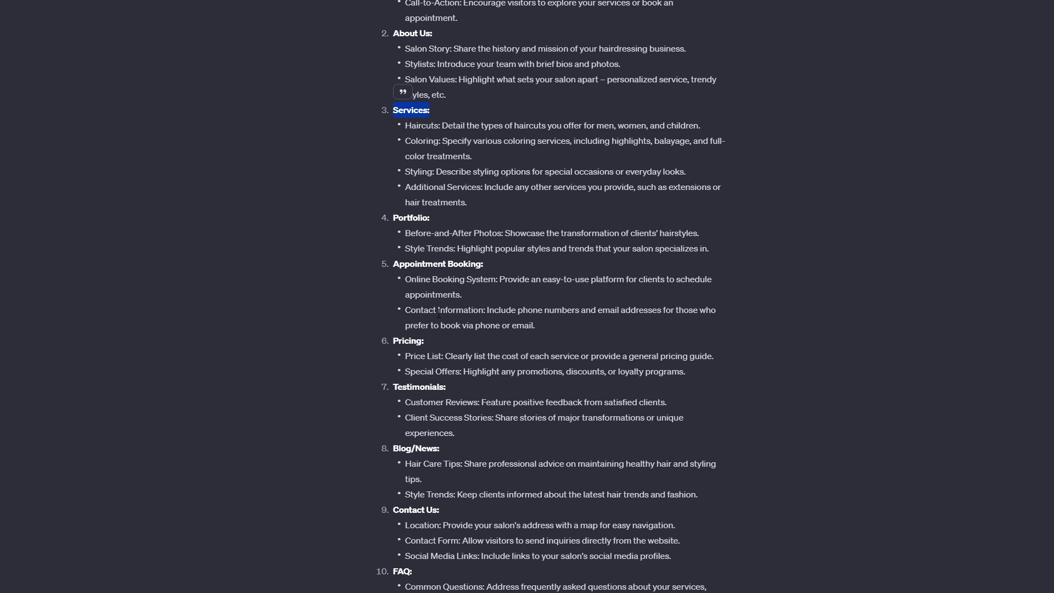
{"action": "scroll", "coordinate": [434, 194], "scroll_direction": "up", "scroll_amount": 4}
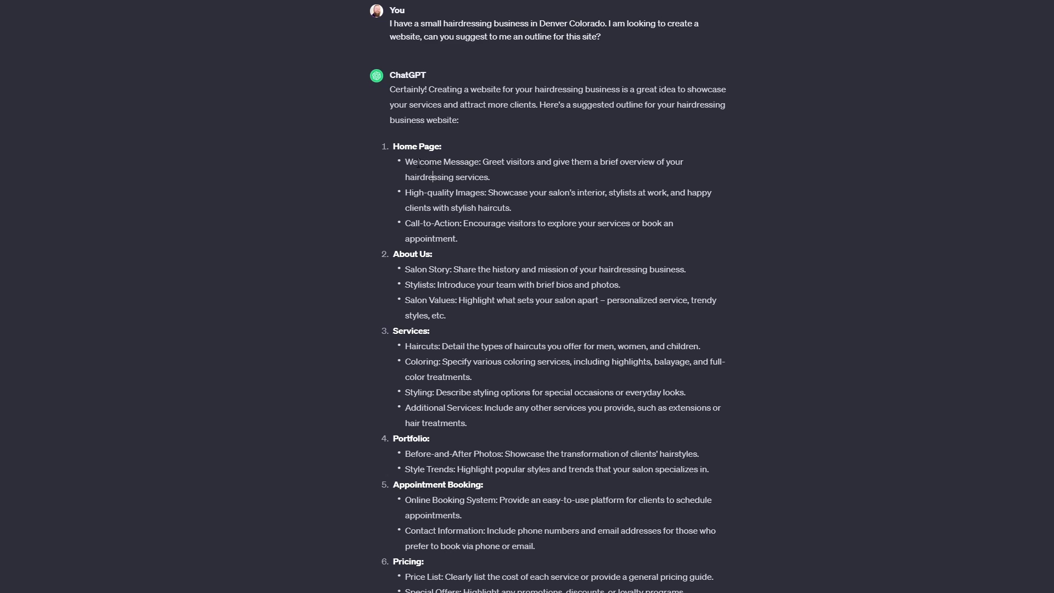
{"action": "left_click_drag", "start_coordinate": [486, 194], "coordinate": [404, 193]}
{"action": "left_click", "coordinate": [488, 193]}
{"action": "left_click_drag", "start_coordinate": [548, 193], "coordinate": [664, 193]}
{"action": "left_click_drag", "start_coordinate": [458, 208], "coordinate": [406, 210]}
{"action": "scroll", "coordinate": [441, 234], "scroll_direction": "down", "scroll_amount": 3}
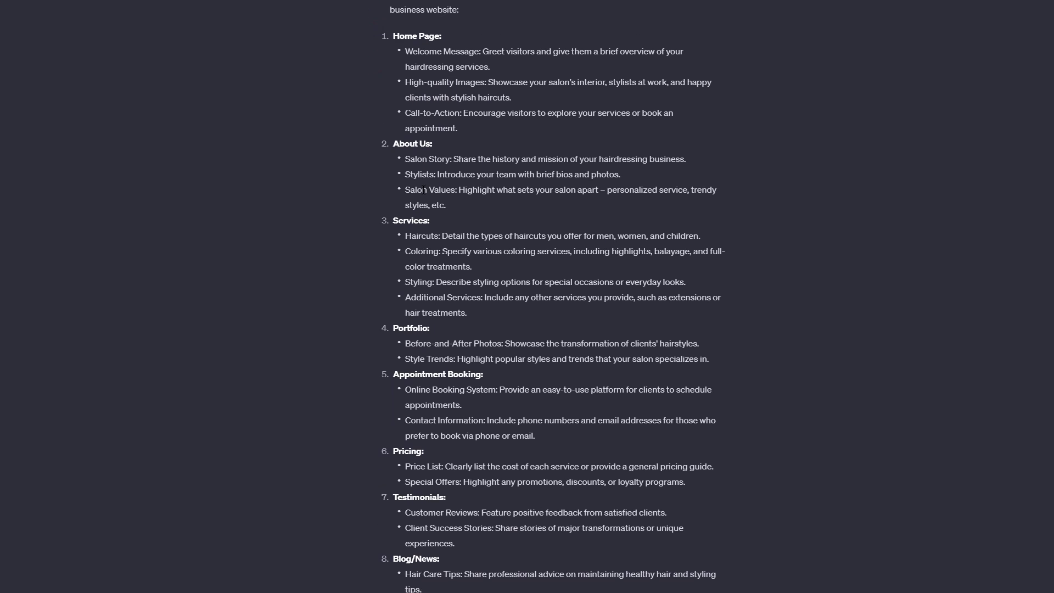
{"action": "scroll", "coordinate": [422, 551], "scroll_direction": "down", "scroll_amount": 2}
{"action": "scroll", "coordinate": [421, 551], "scroll_direction": "up", "scroll_amount": 5}
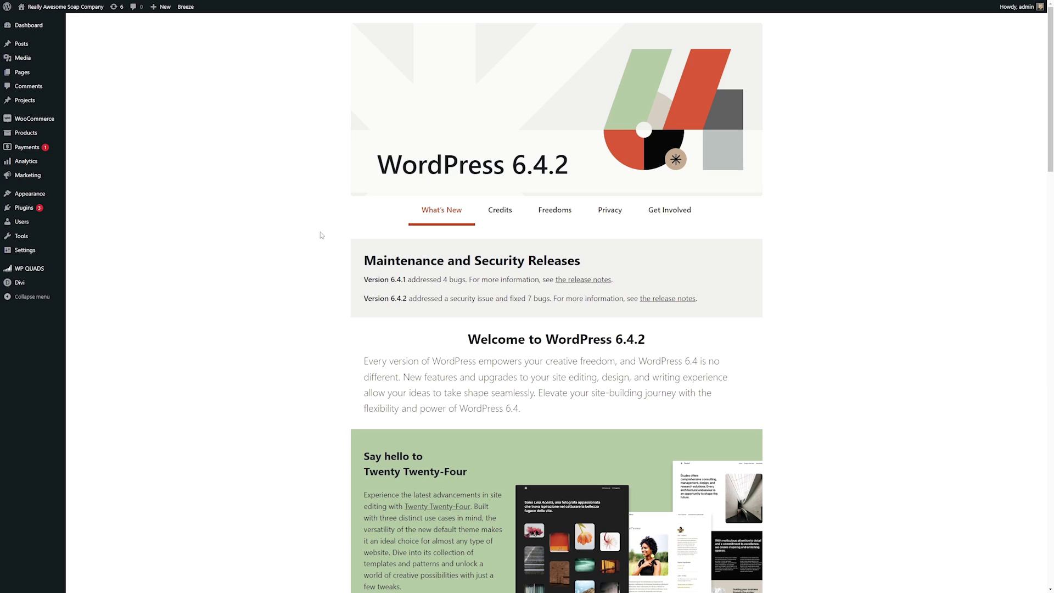
- Add a new page from the WordPress Pages menu
{"action": "mouse_move", "coordinate": [26, 43]}
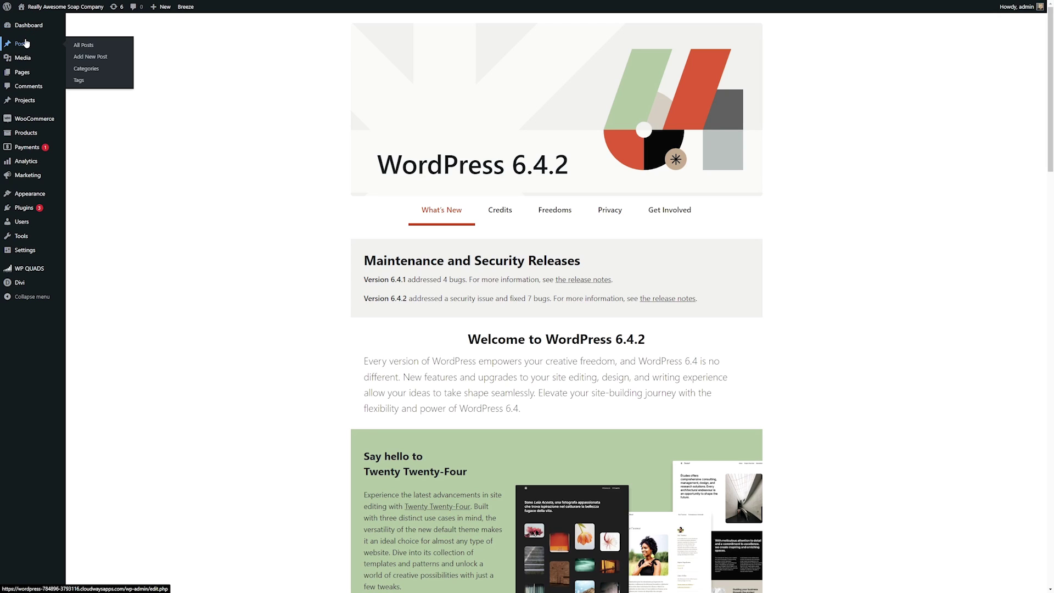
{"action": "mouse_move", "coordinate": [22, 78]}
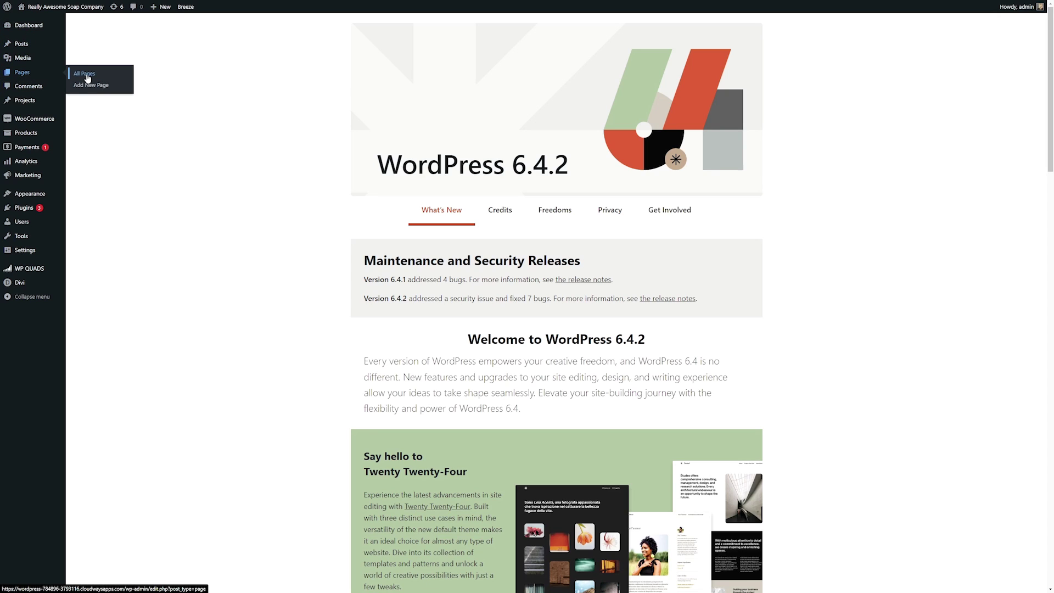
{"action": "left_click", "coordinate": [92, 85]}
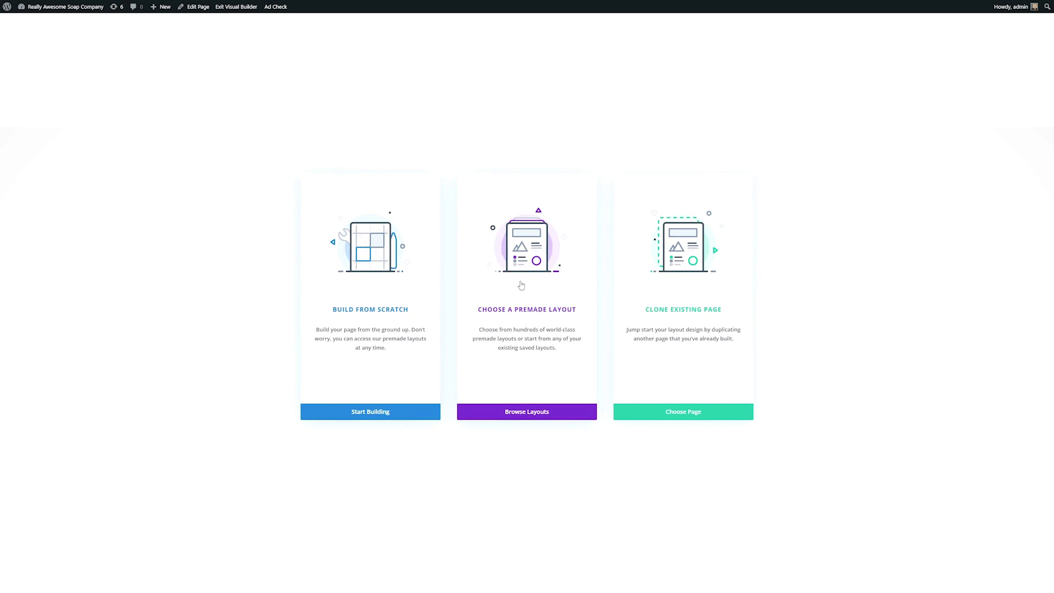
- Search the Divi layout library for 'hair' and load the Hair Salon Landing Page layout
{"action": "left_click", "coordinate": [536, 413]}
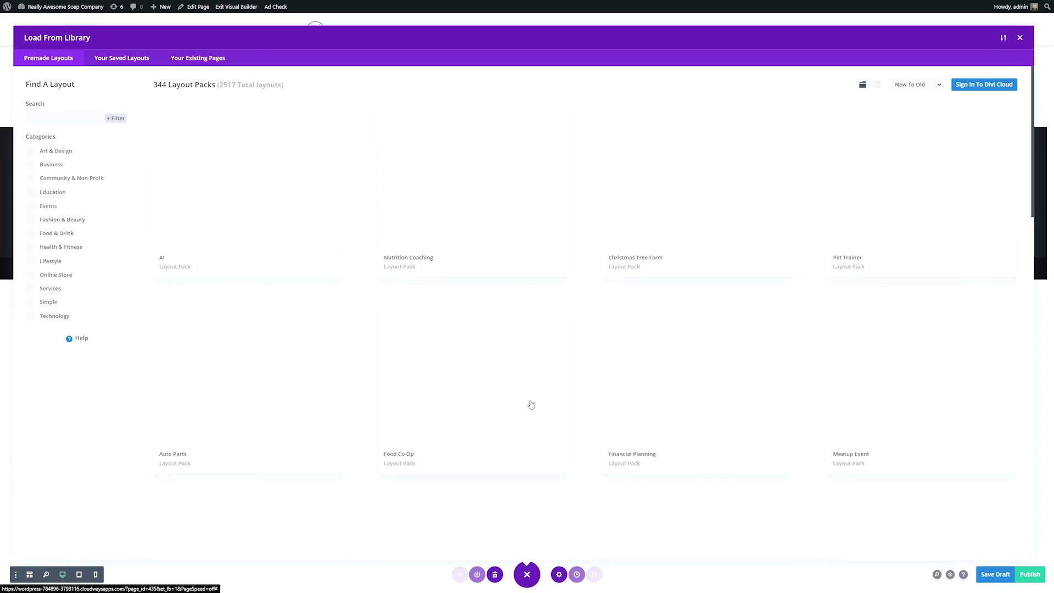
{"action": "left_click", "coordinate": [58, 115]}
{"action": "type", "text": "hair"}
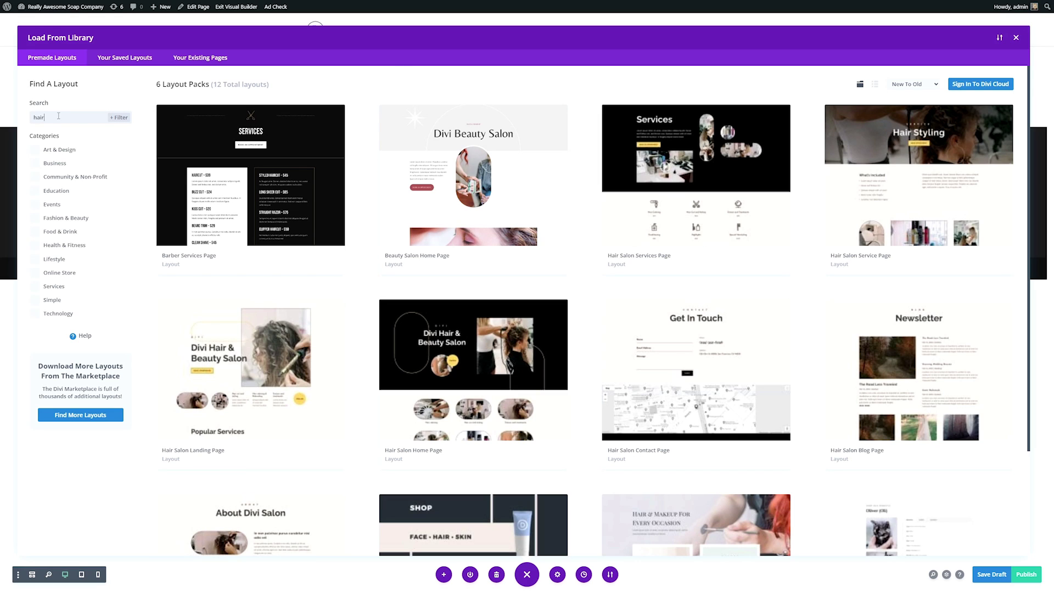
{"action": "left_click", "coordinate": [252, 411]}
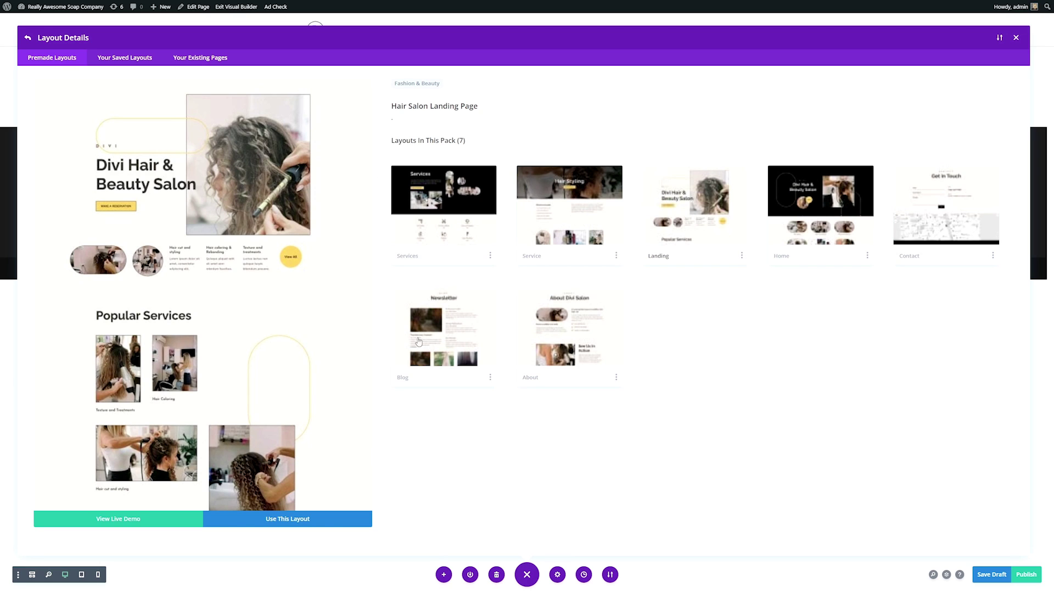
{"action": "left_click", "coordinate": [293, 519]}
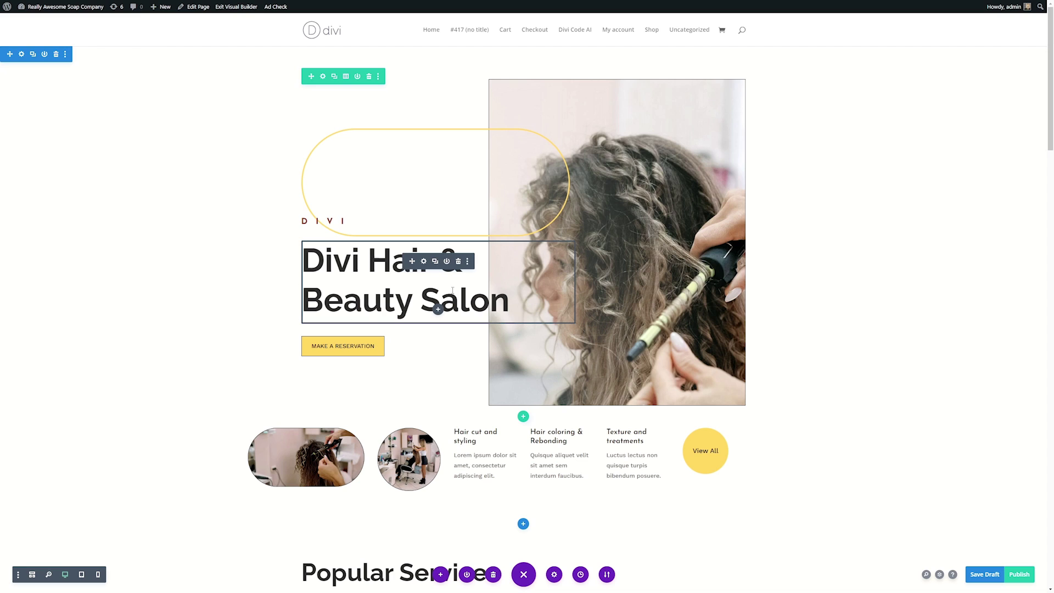
- Open the hero heading's settings and choose Write With AI from its AI options
{"action": "left_click", "coordinate": [424, 262]}
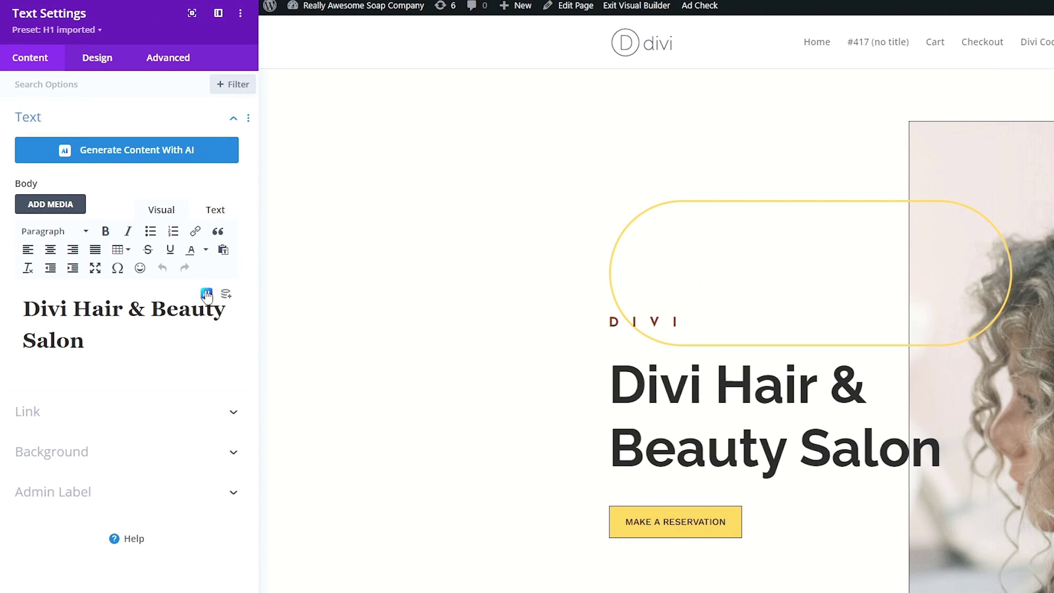
{"action": "left_click", "coordinate": [207, 294]}
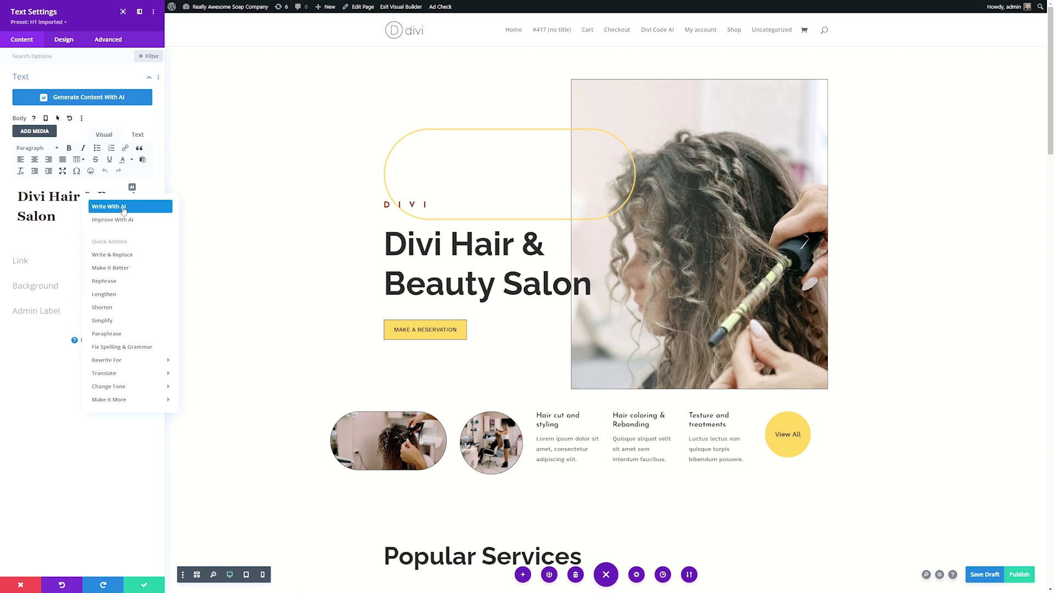
{"action": "left_click", "coordinate": [123, 208]}
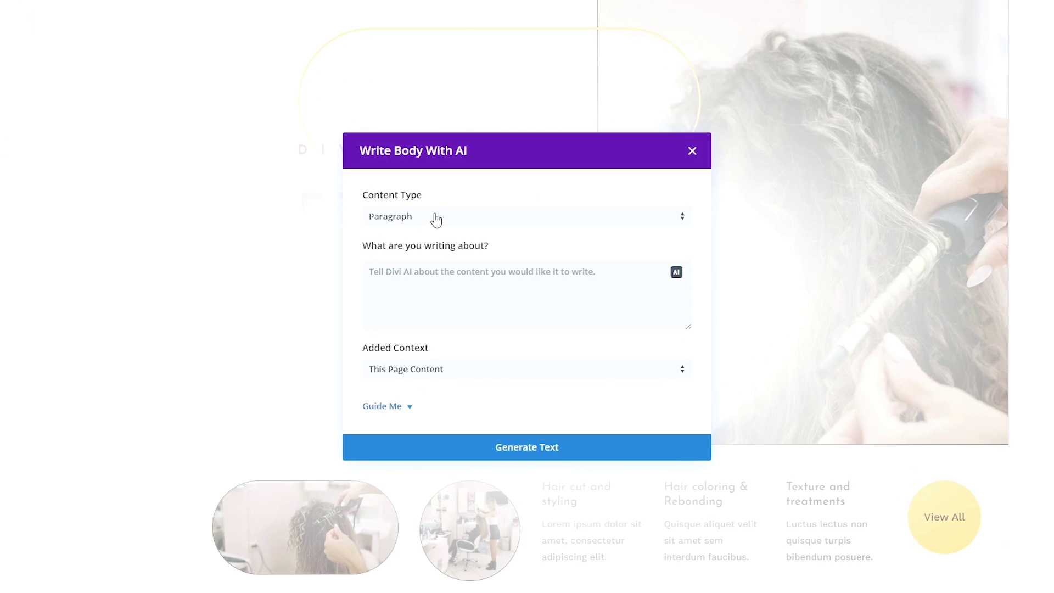
- Set content type to Title, paste the Tangles Salon headline prompt, and keep This Page Content context
{"action": "left_click", "coordinate": [453, 217]}
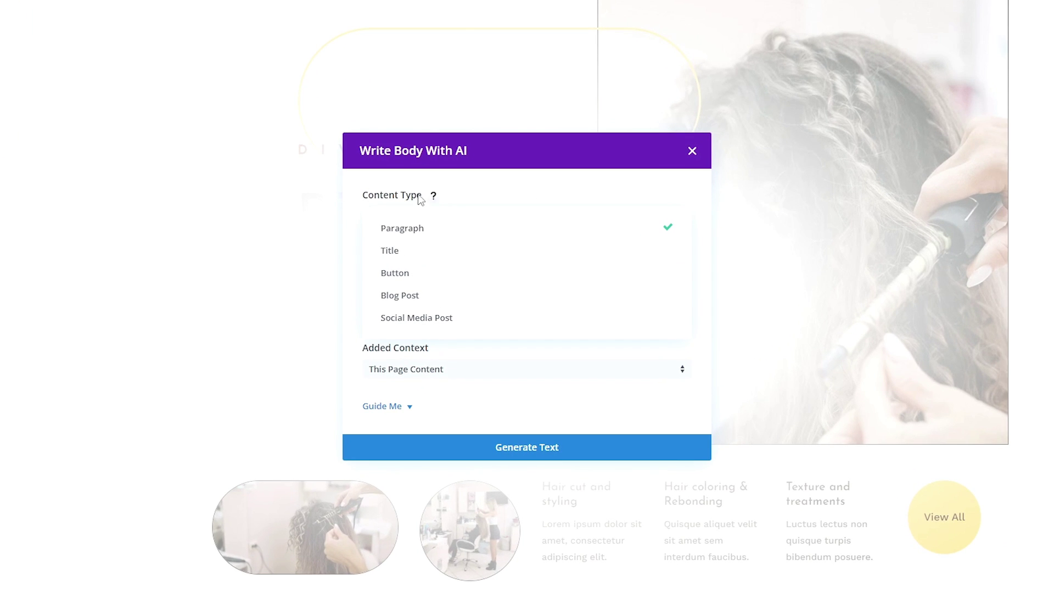
{"action": "left_click", "coordinate": [401, 257]}
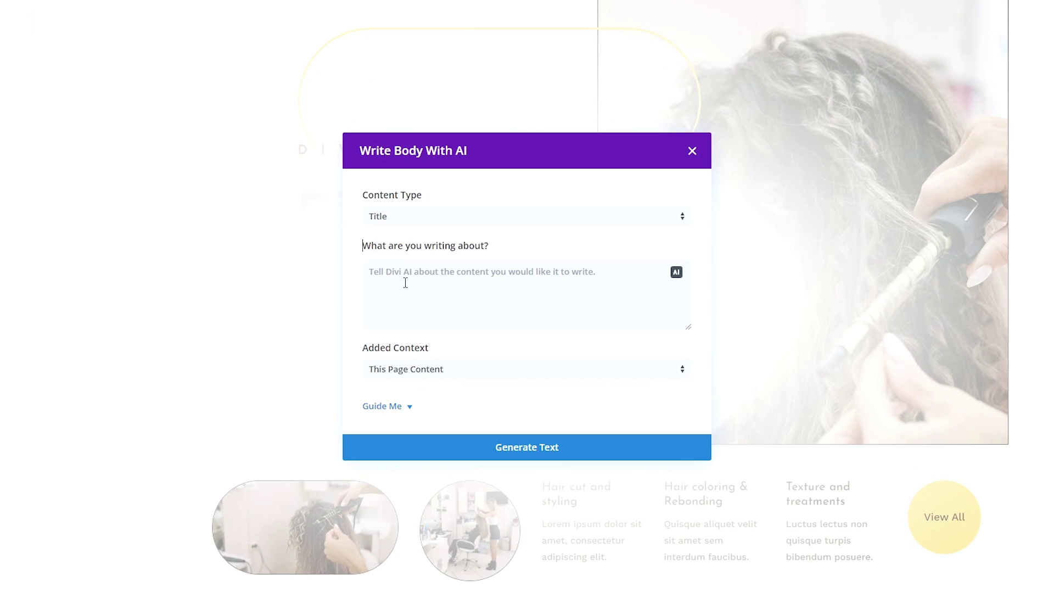
{"action": "type", "text": "generate a captivating title for our hair salon called \"Tangles Salon\""}
{"action": "left_click_drag", "start_coordinate": [370, 270], "coordinate": [648, 276]}
{"action": "left_click", "coordinate": [596, 270]}
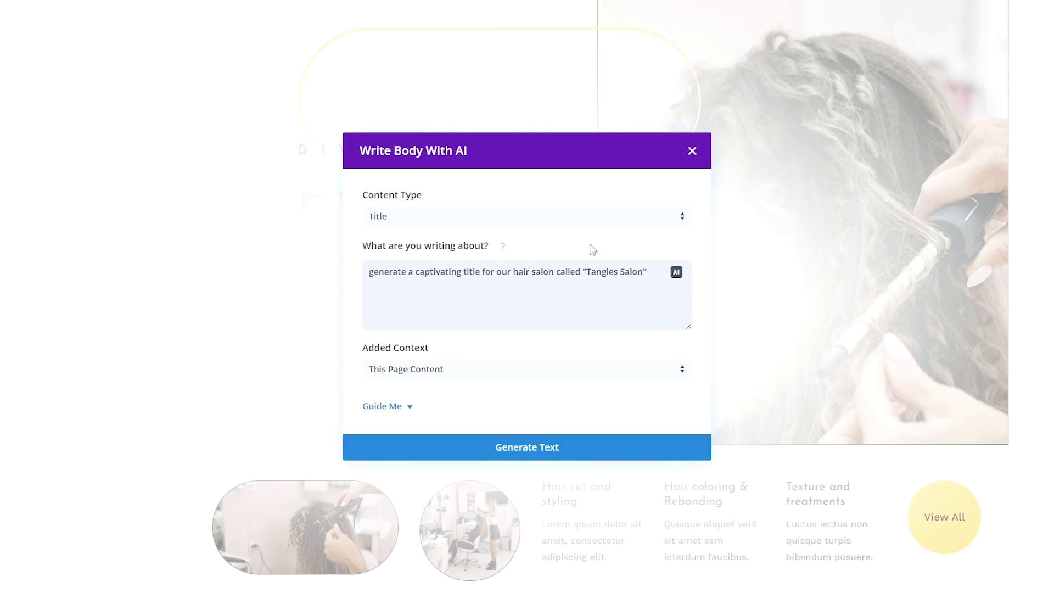
{"action": "left_click", "coordinate": [403, 373]}
{"action": "left_click", "coordinate": [404, 373]}
{"action": "left_click", "coordinate": [400, 369]}
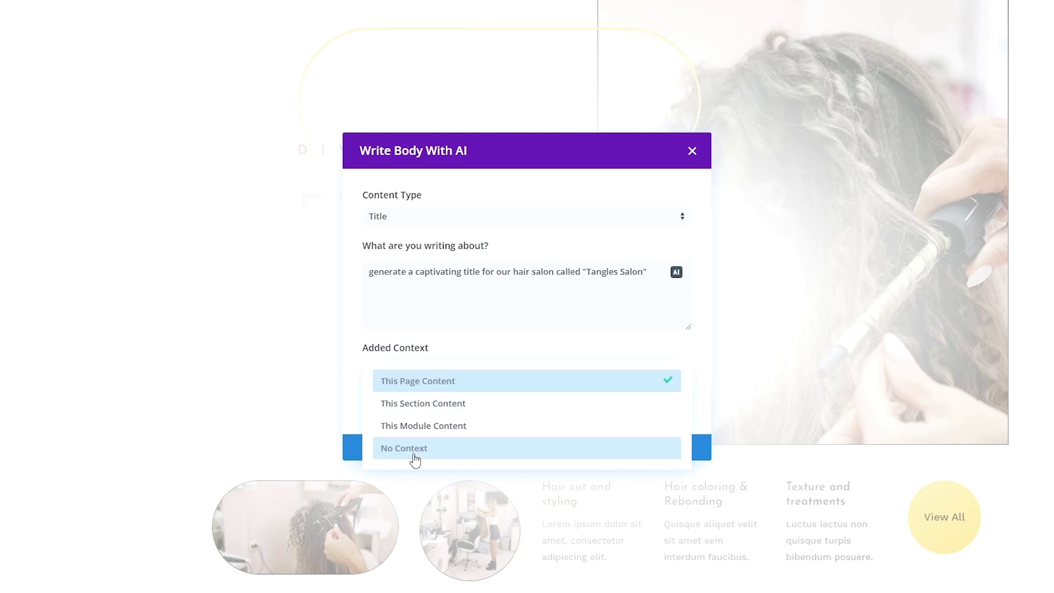
{"action": "left_click", "coordinate": [471, 388]}
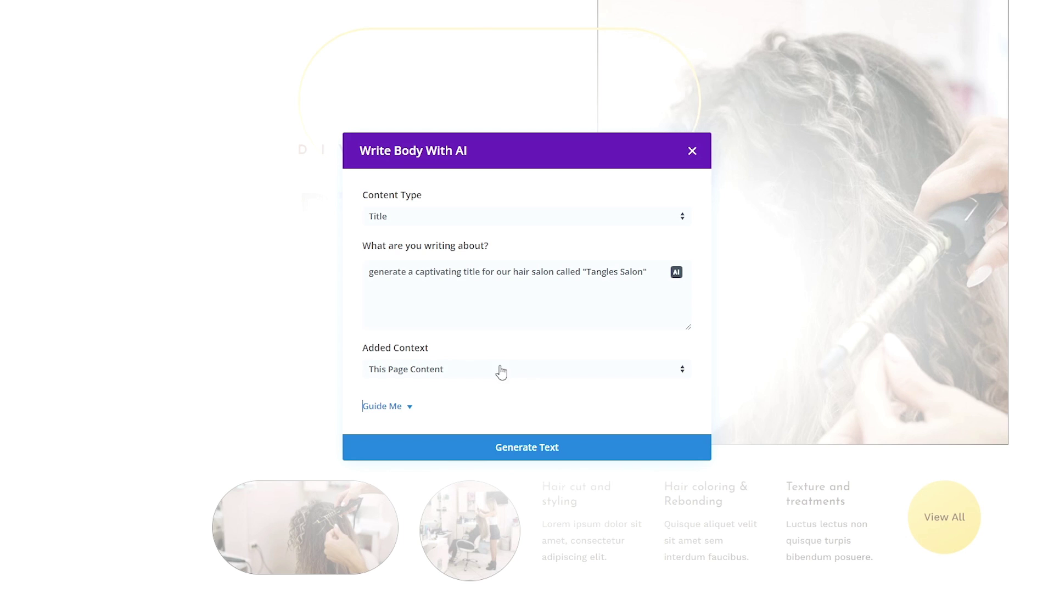
- Generate the headline and apply 'Tangles Salon: Unleashing Your Hair's True Potential' to the hero heading
{"action": "left_click", "coordinate": [559, 448]}
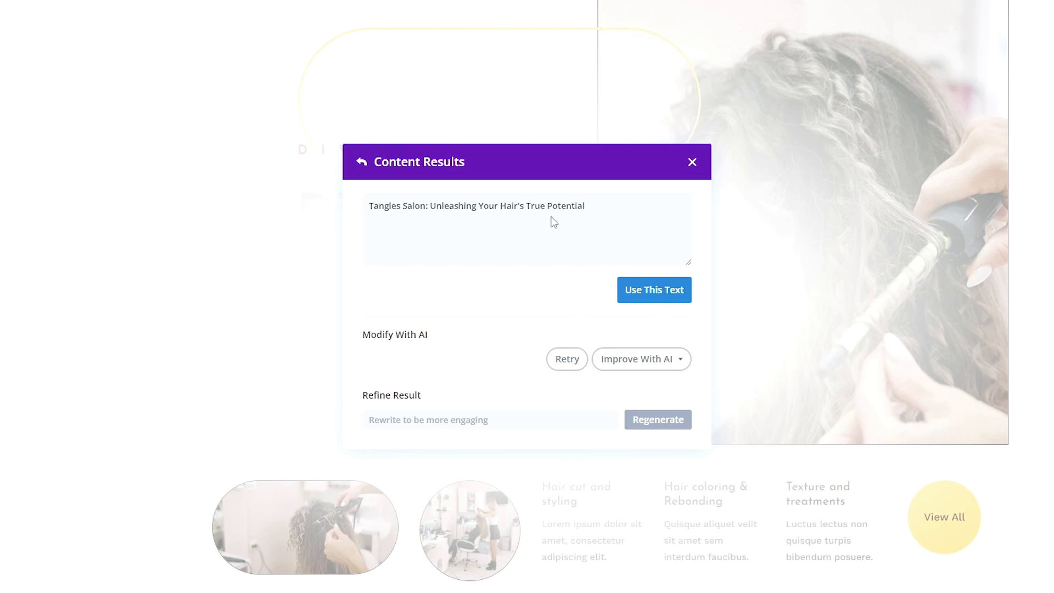
{"action": "left_click", "coordinate": [639, 359]}
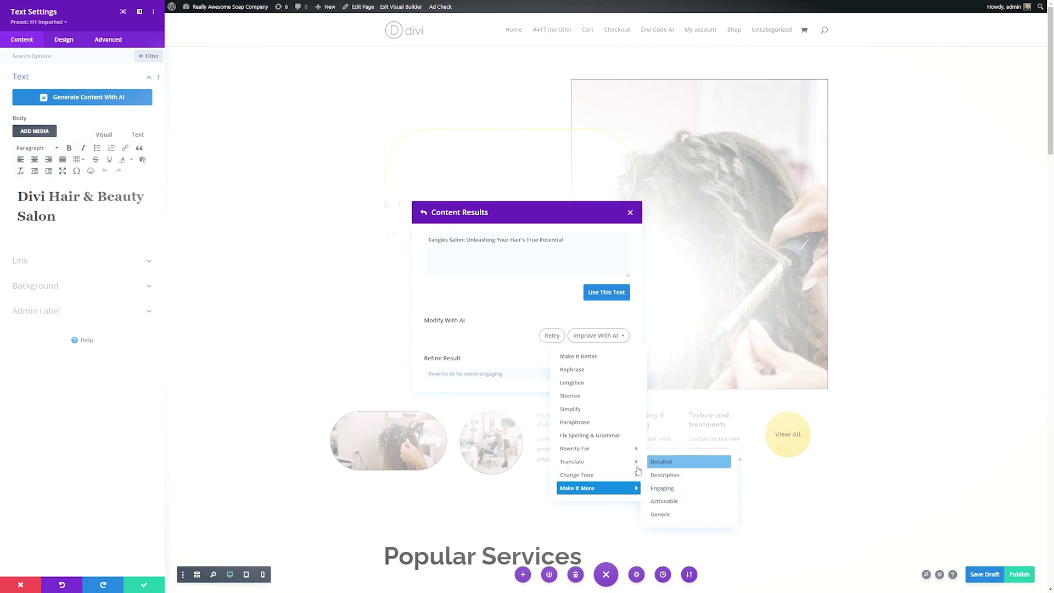
{"action": "mouse_move", "coordinate": [641, 581]}
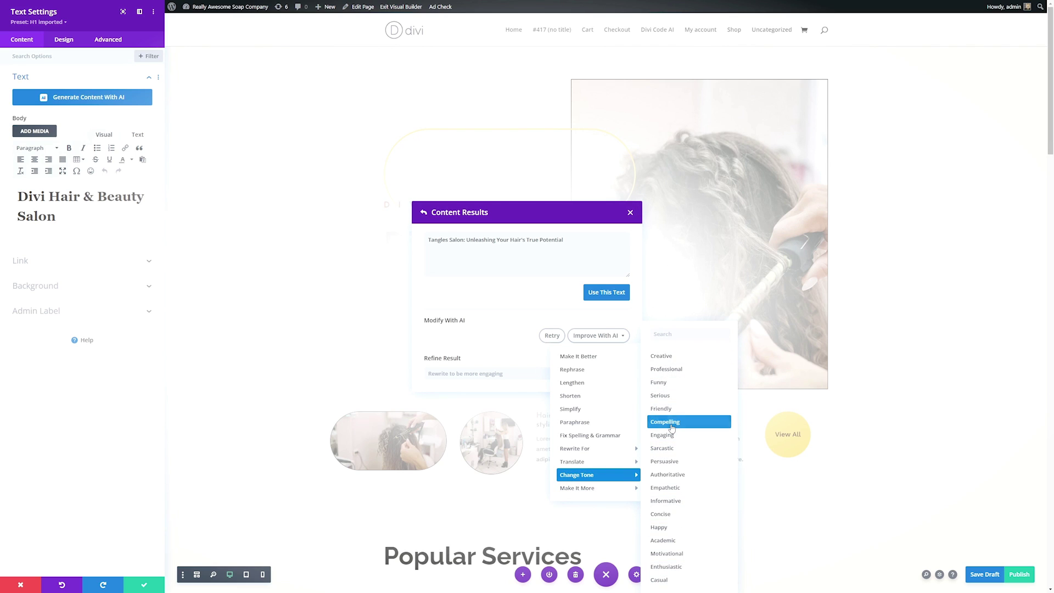
{"action": "left_click", "coordinate": [434, 372]}
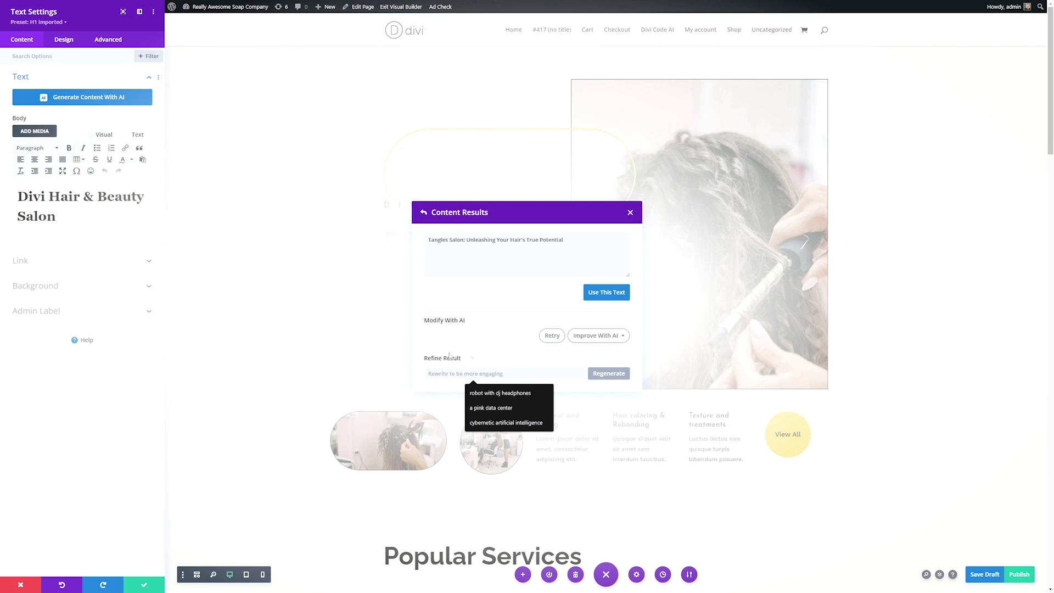
{"action": "left_click", "coordinate": [551, 282]}
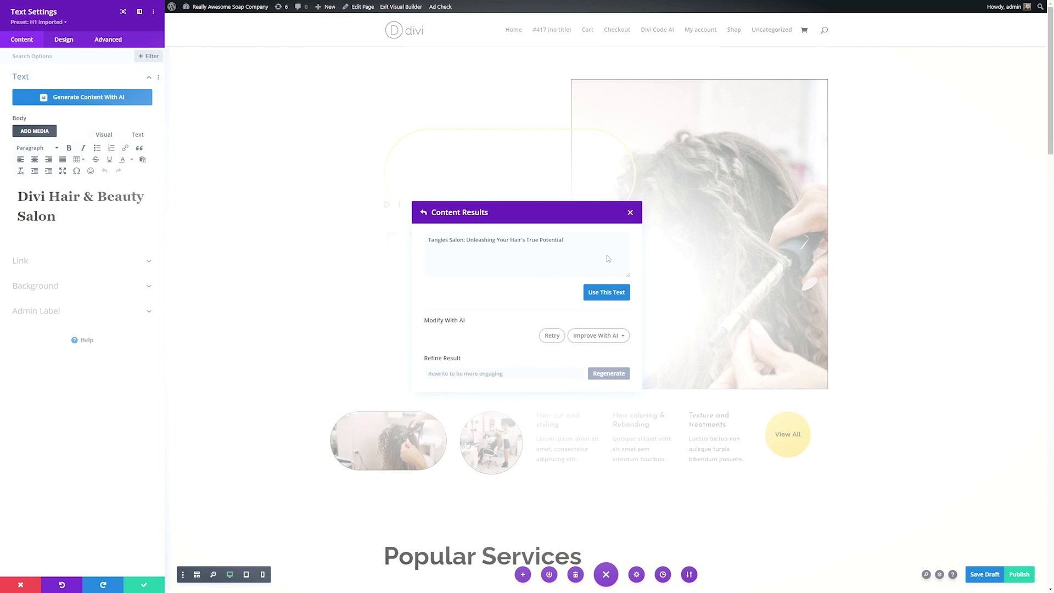
{"action": "left_click", "coordinate": [604, 294]}
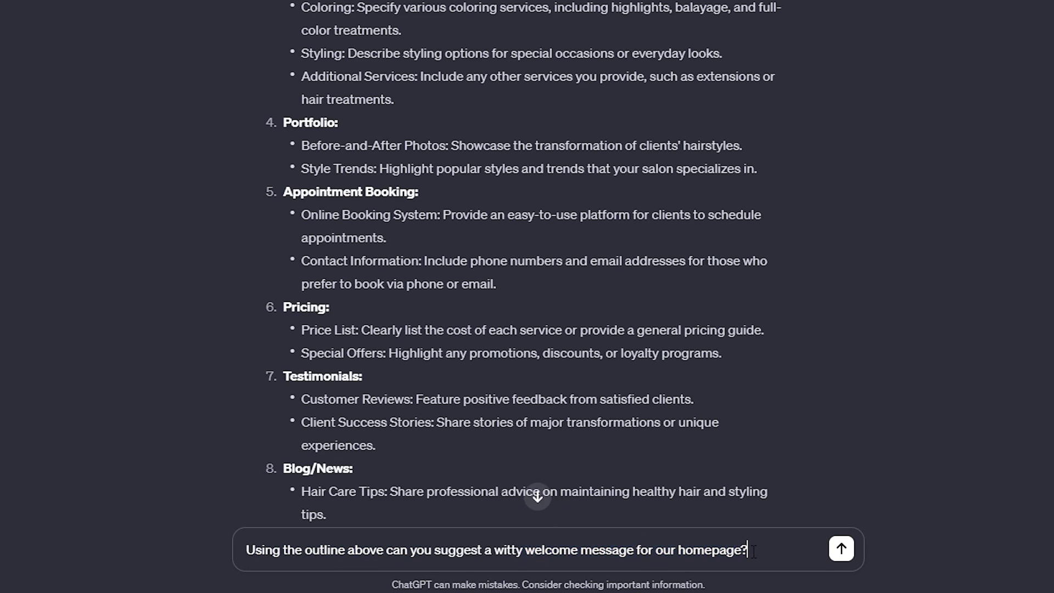
- Send the witty welcome-message request and review the reply, including its salon-name placeholder
{"action": "left_click", "coordinate": [841, 549]}
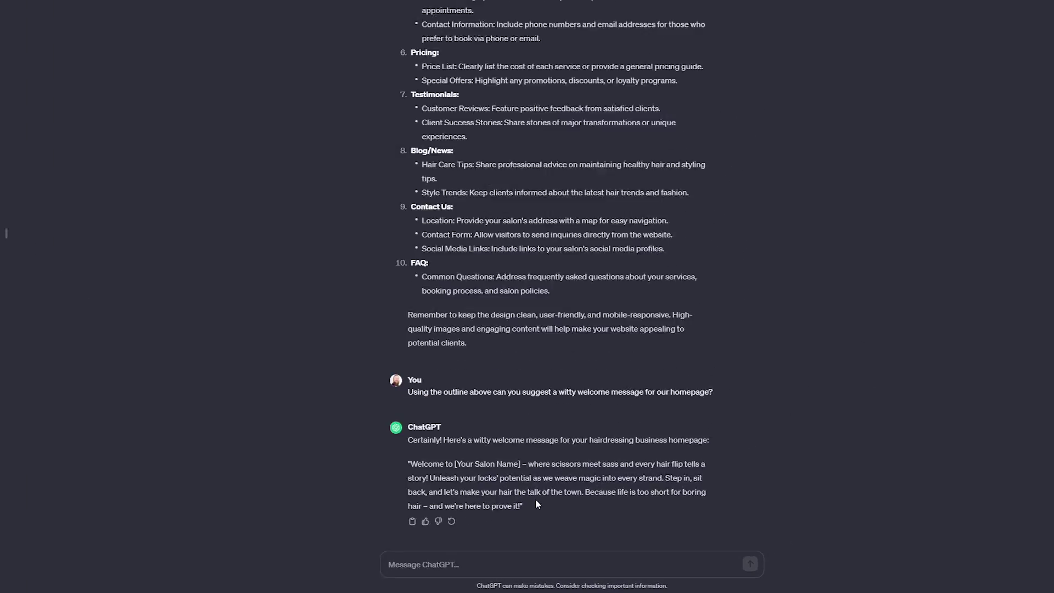
{"action": "left_click_drag", "start_coordinate": [462, 445], "coordinate": [246, 385]}
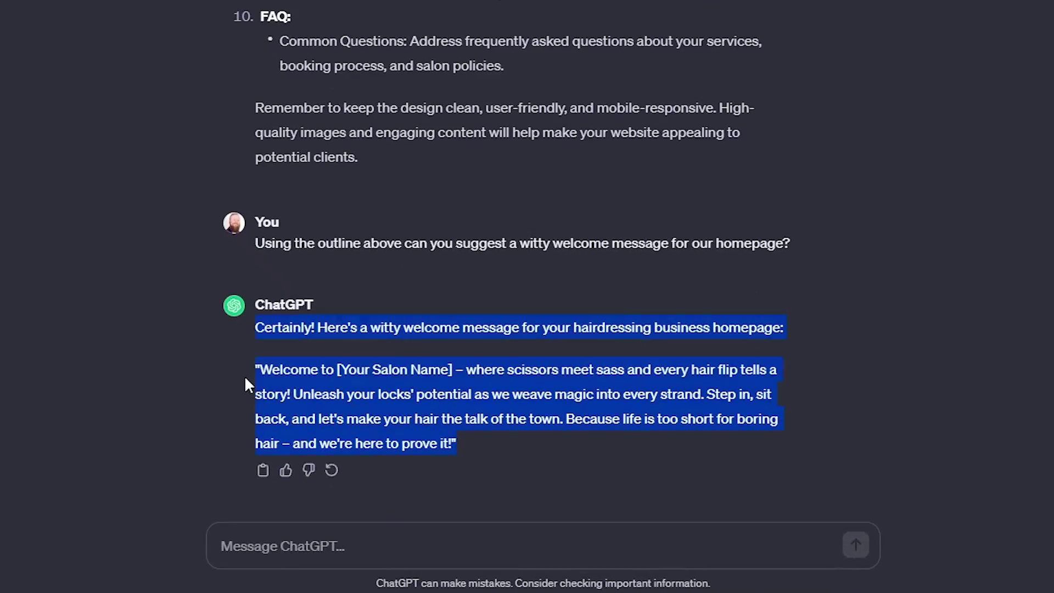
{"action": "left_click", "coordinate": [295, 369]}
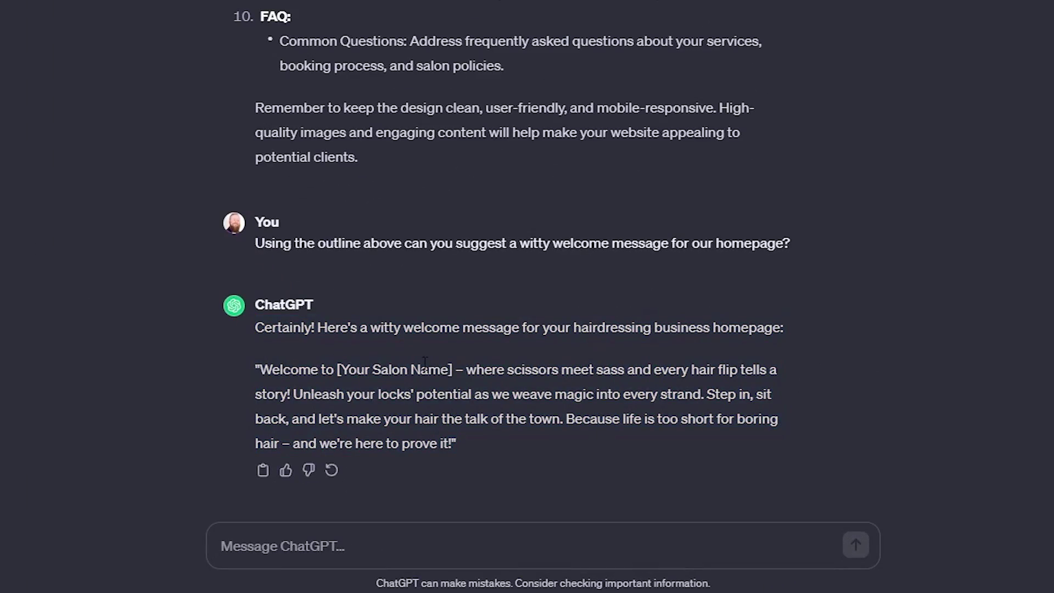
{"action": "left_click_drag", "start_coordinate": [345, 377], "coordinate": [475, 449]}
{"action": "left_click", "coordinate": [476, 384]}
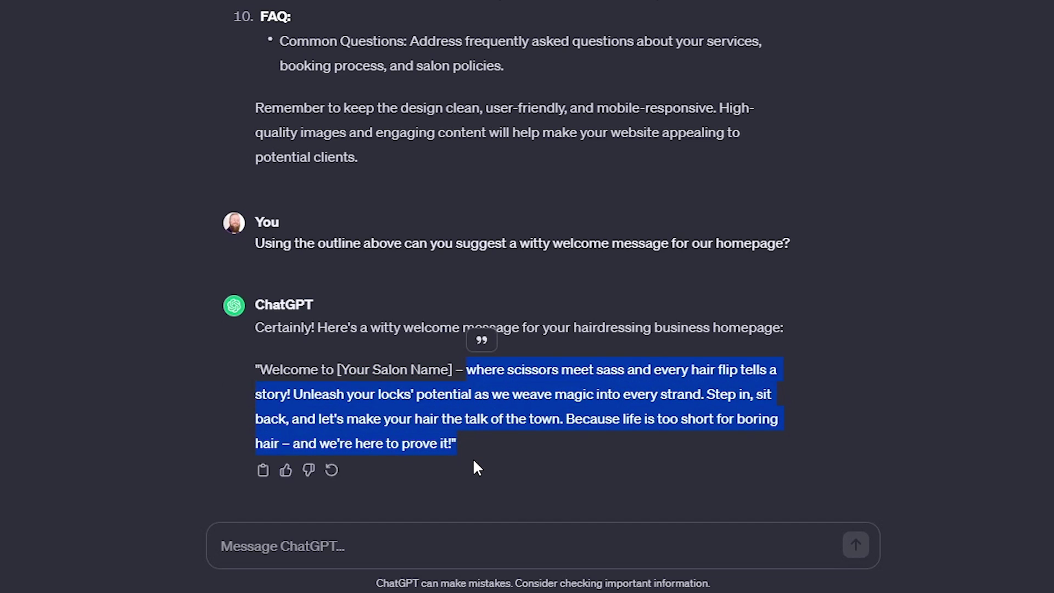
{"action": "left_click", "coordinate": [428, 349]}
{"action": "scroll", "coordinate": [531, 488], "scroll_direction": "up", "scroll_amount": 10}
{"action": "scroll", "coordinate": [277, 273], "scroll_direction": "down", "scroll_amount": 10}
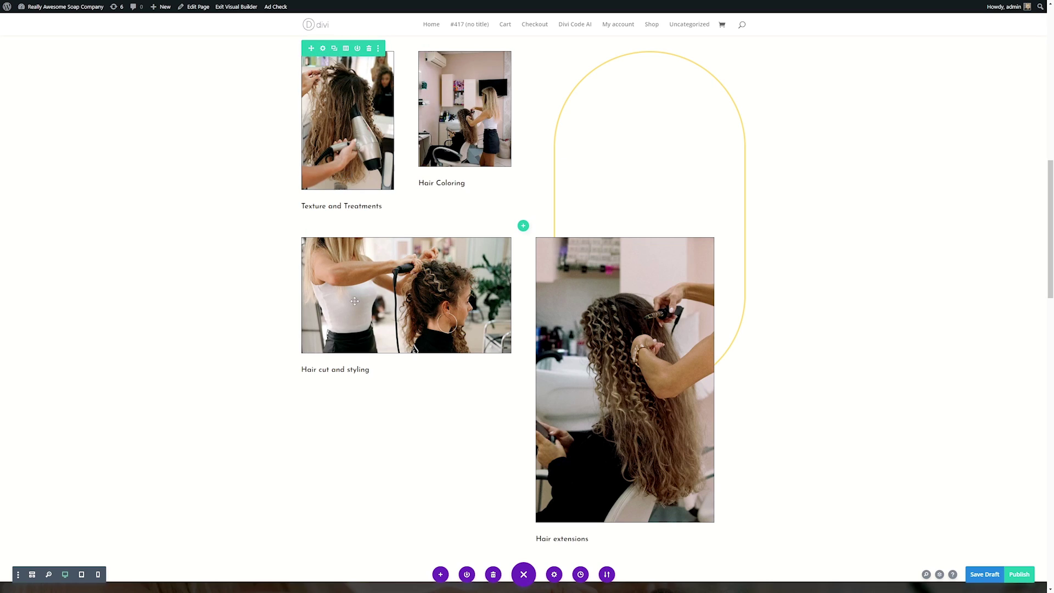
- Open the Hair extensions gallery image's settings and show its AI options
{"action": "scroll", "coordinate": [612, 261], "scroll_direction": "down", "scroll_amount": 2}
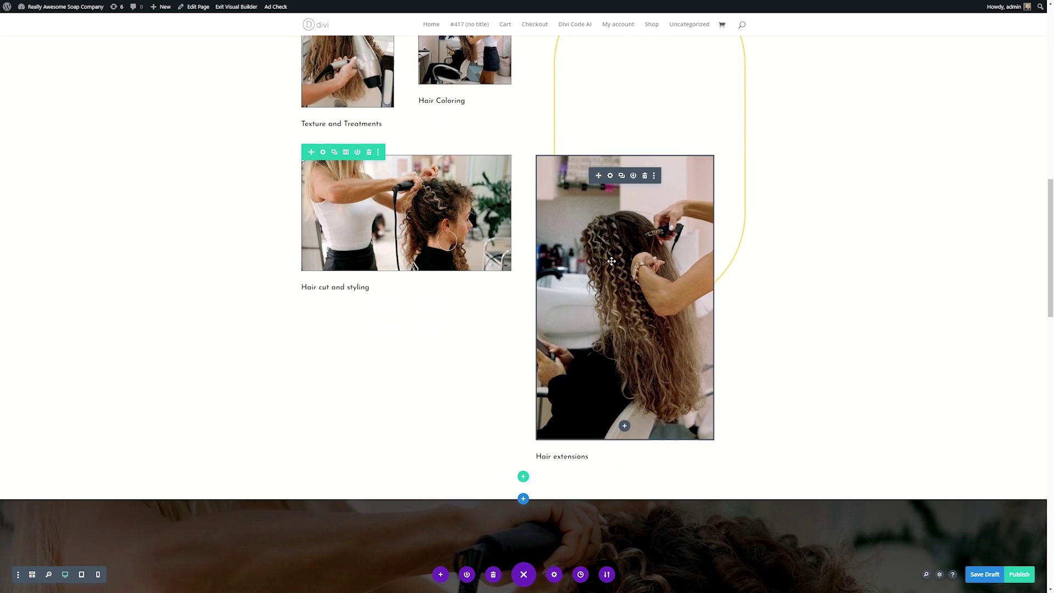
{"action": "left_click", "coordinate": [611, 176]}
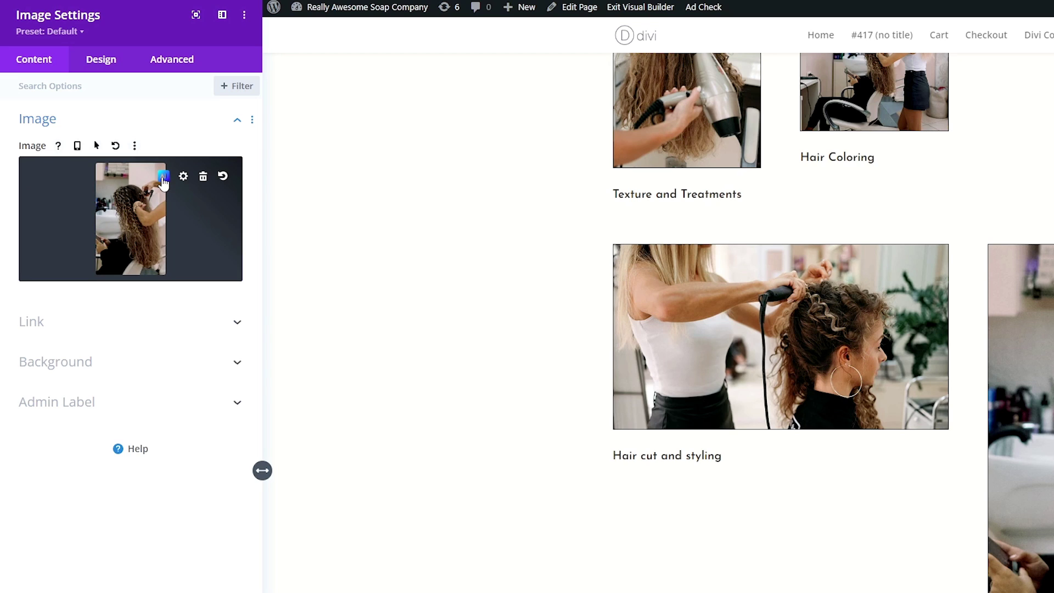
{"action": "left_click", "coordinate": [164, 177]}
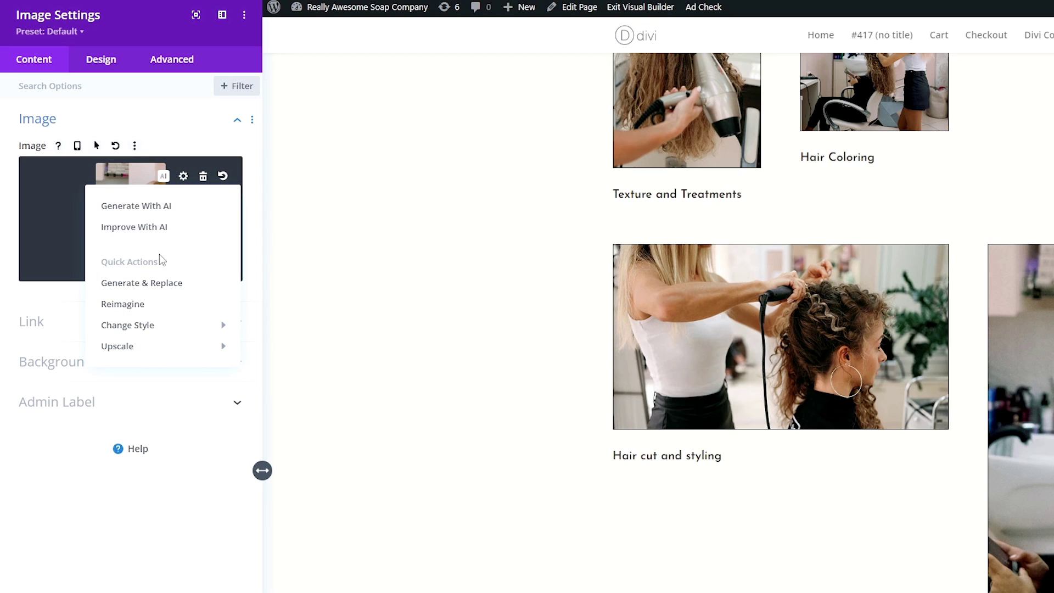
- Set up an AI image: Photo style, 'someone getting their hair cut', Square (1:1) 512 × 512
{"action": "left_click", "coordinate": [144, 211]}
{"action": "left_click", "coordinate": [739, 341]}
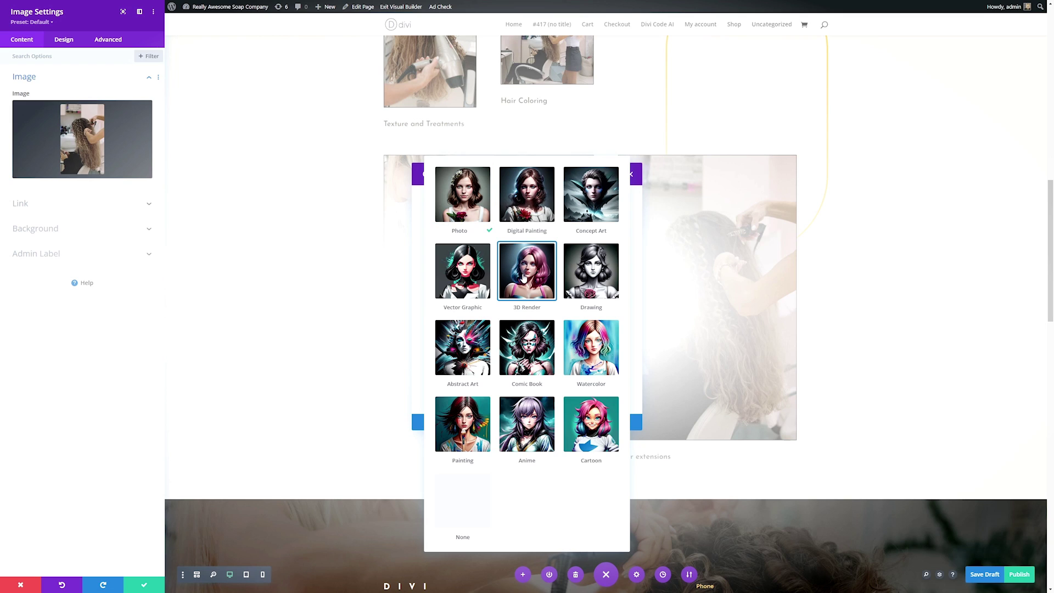
{"action": "left_click", "coordinate": [476, 198]}
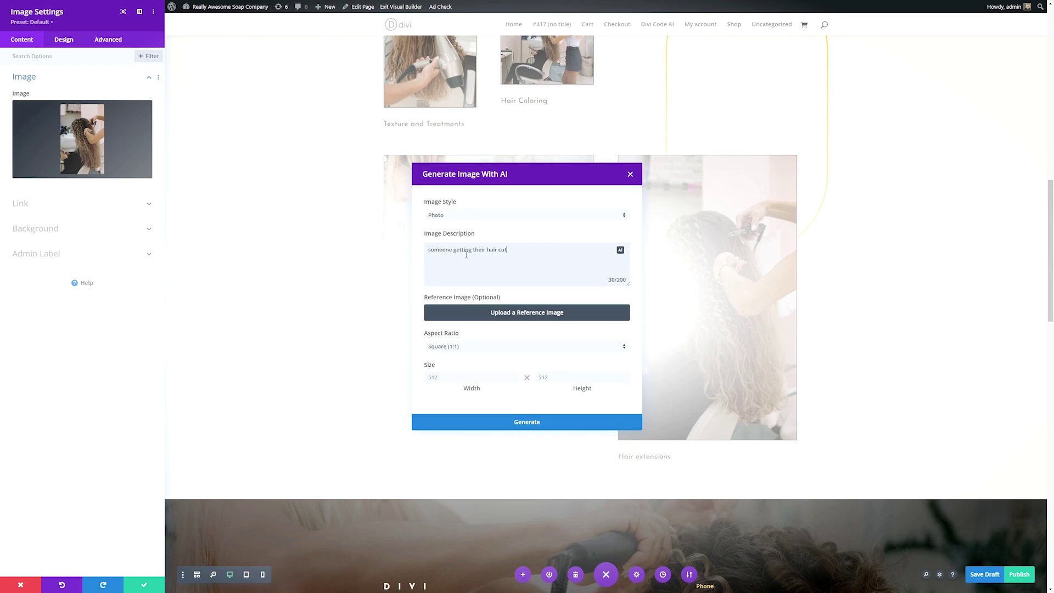
{"action": "left_click_drag", "start_coordinate": [504, 253], "coordinate": [427, 244]}
{"action": "left_click", "coordinate": [504, 271]}
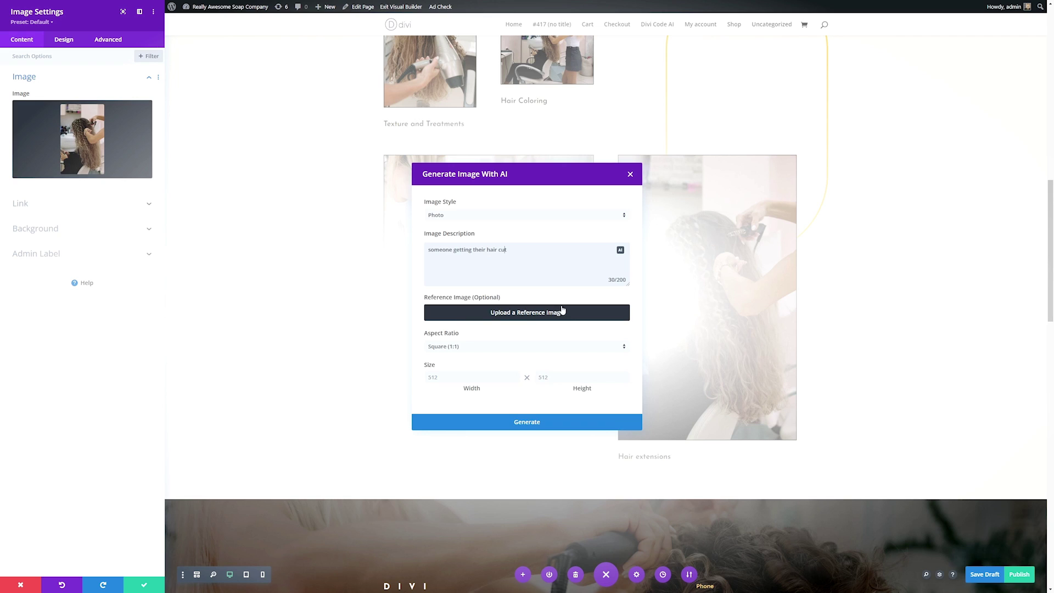
{"action": "left_click_drag", "start_coordinate": [501, 298], "coordinate": [479, 298]}
{"action": "left_click", "coordinate": [451, 346]}
{"action": "left_click", "coordinate": [416, 344]}
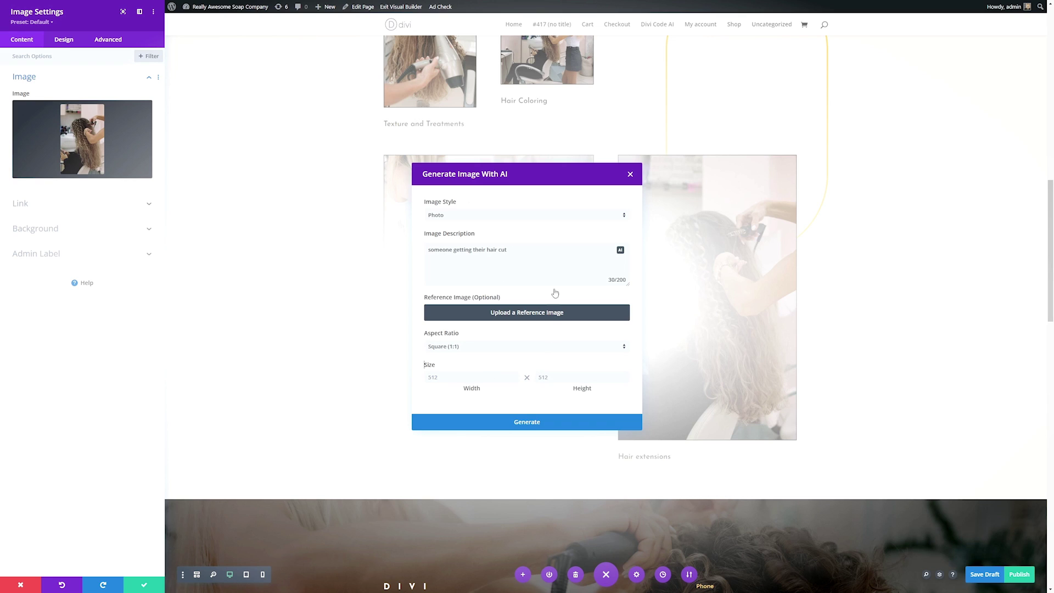
- Generate AI haircut images and select the first one, keeping the Photo style
{"action": "left_click", "coordinate": [521, 428]}
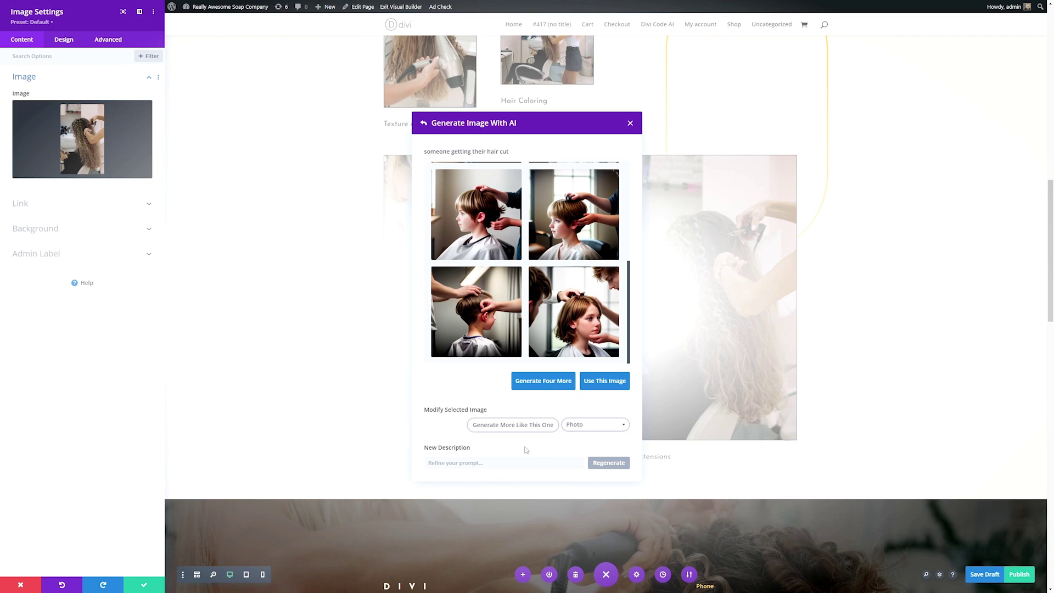
{"action": "left_click", "coordinate": [483, 215]}
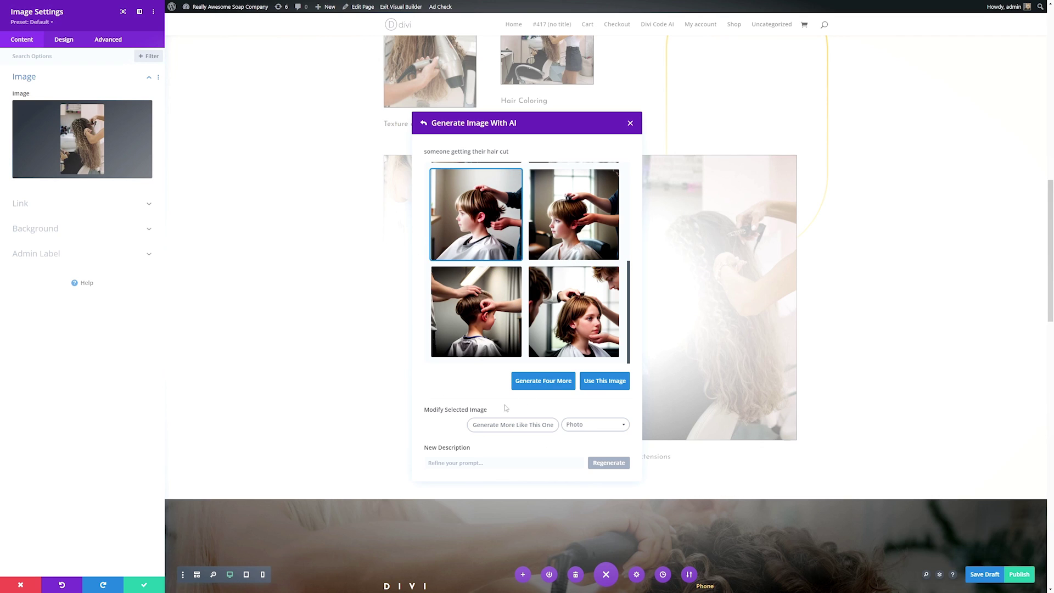
{"action": "left_click", "coordinate": [575, 426]}
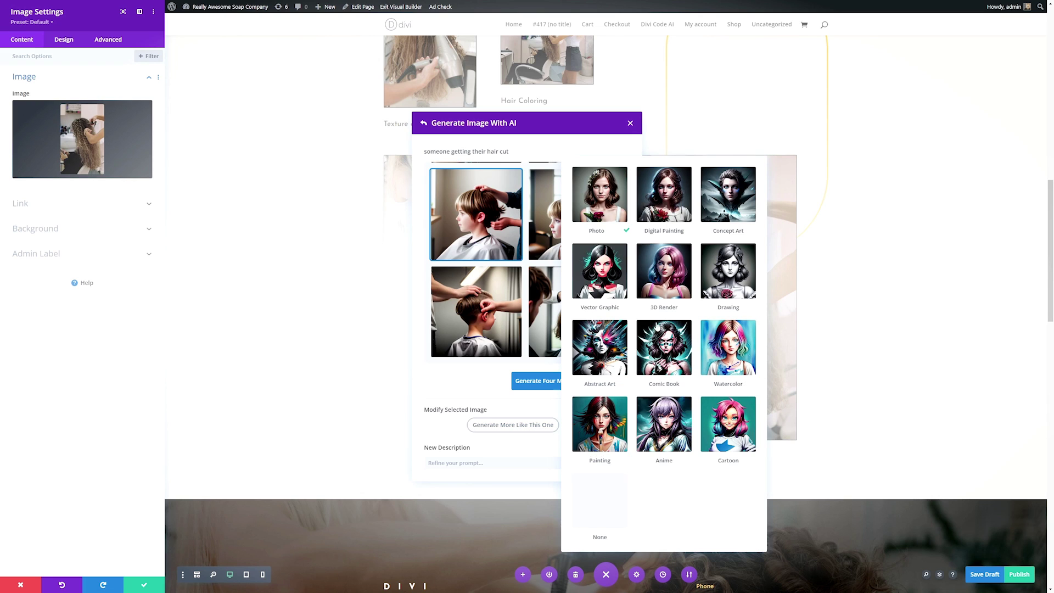
{"action": "left_click", "coordinate": [523, 412]}
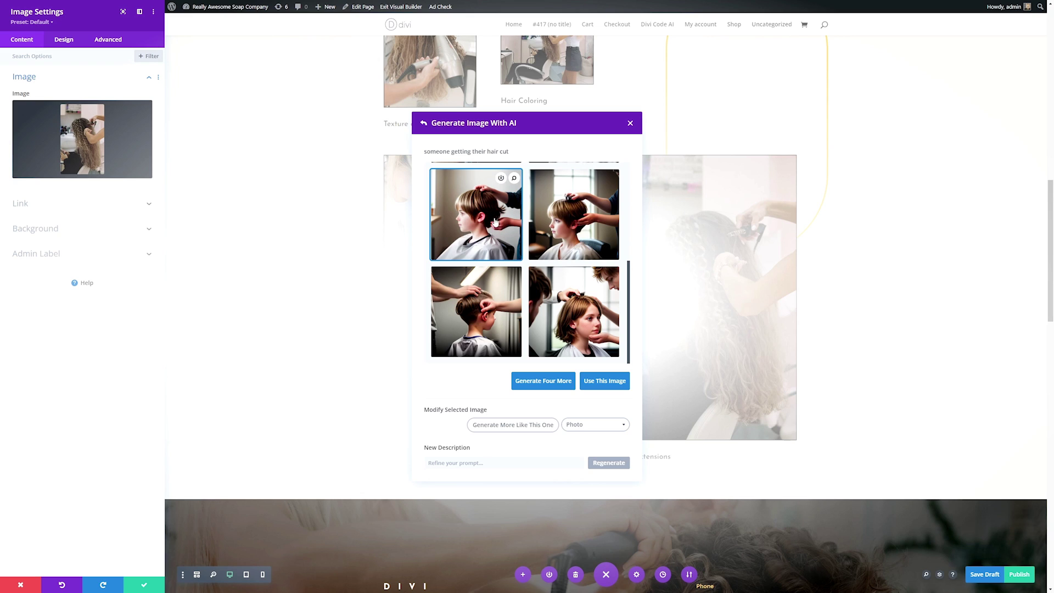
- Generate variations of it and use the top-right haircut variation as the Hair extensions image
{"action": "left_click", "coordinate": [501, 425]}
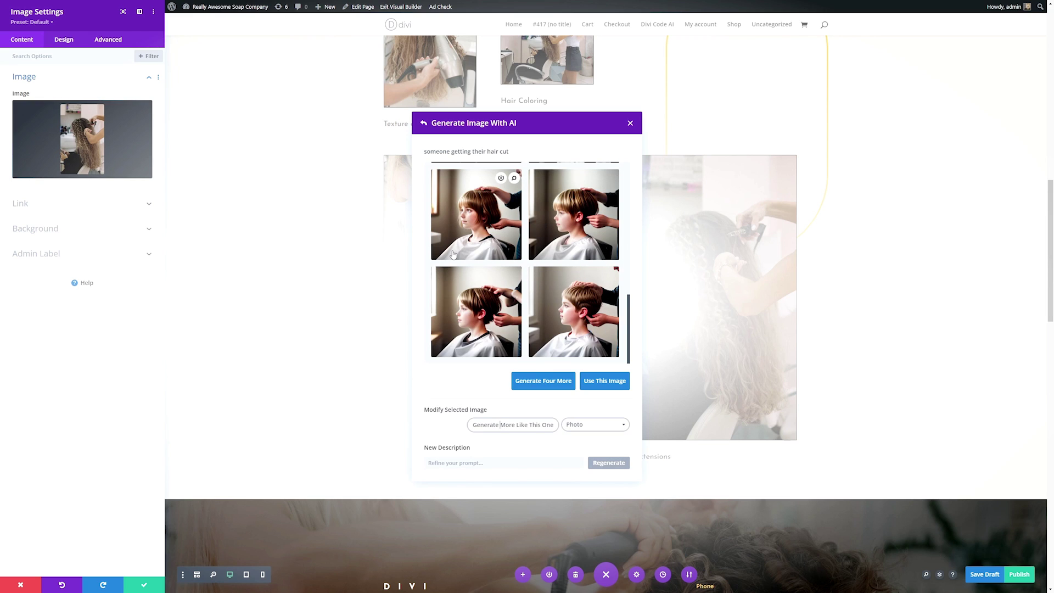
{"action": "left_click", "coordinate": [572, 217]}
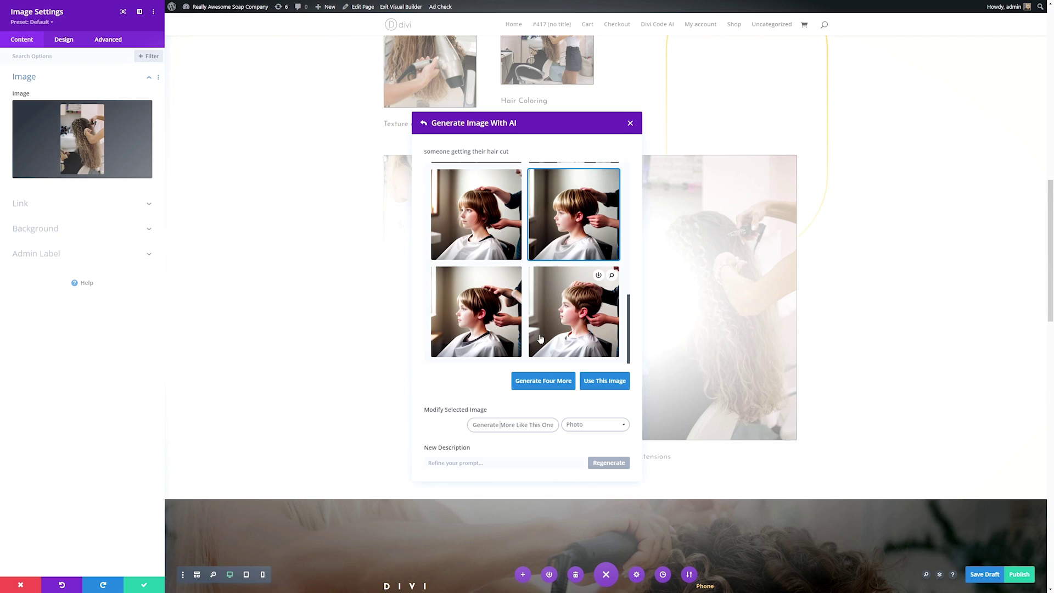
{"action": "left_click", "coordinate": [599, 386]}
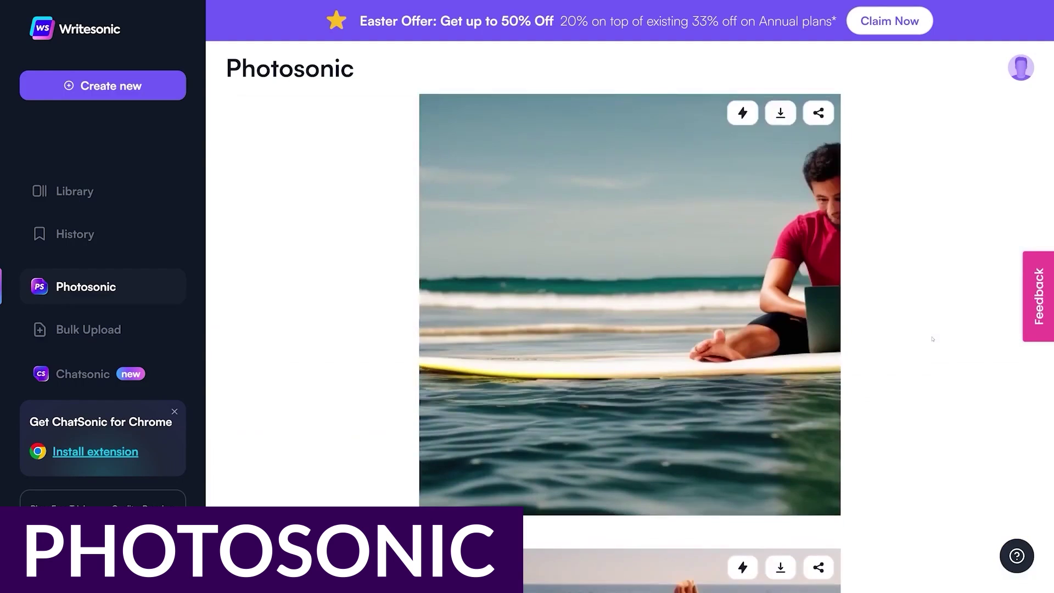
- Generate a 'steam train flying through space' image, then submit a pasted hobbit paramedic prompt
{"action": "scroll", "coordinate": [933, 338], "scroll_direction": "up", "scroll_amount": 5}
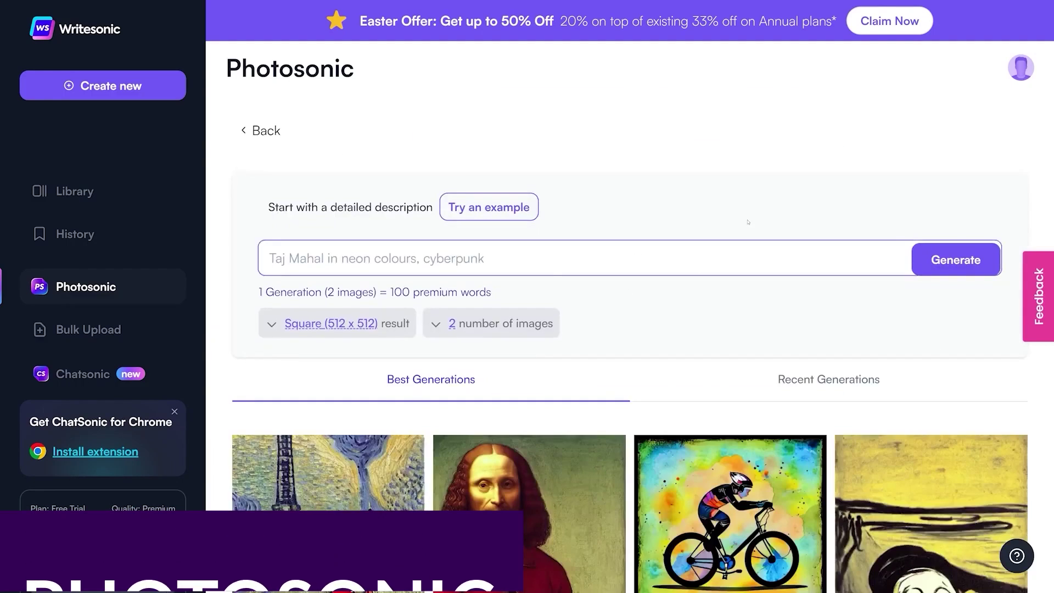
{"action": "type", "text": "steam train flying t"}
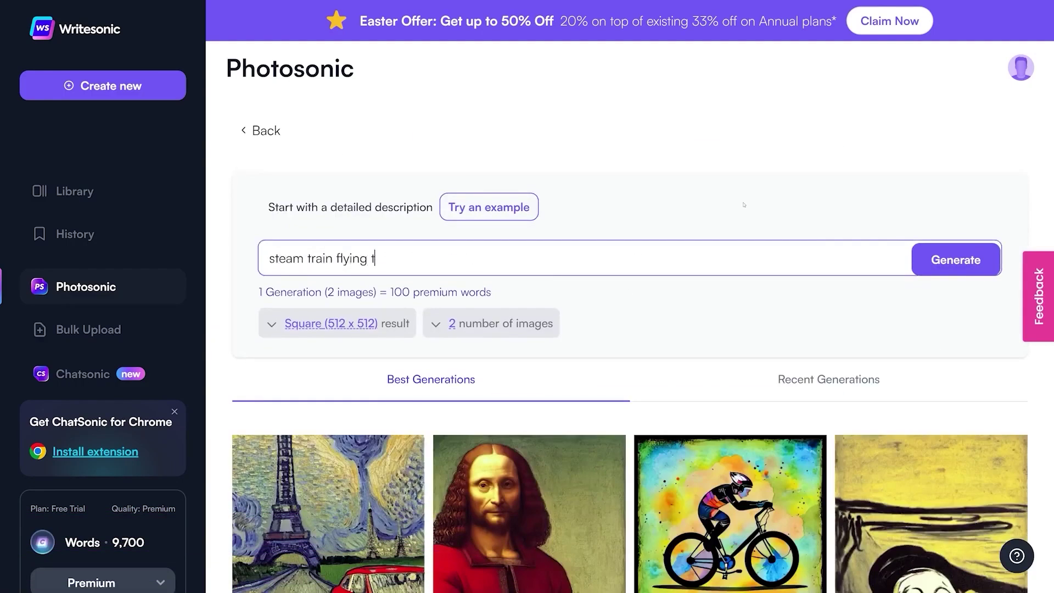
{"action": "type", "text": "hrough space"}
{"action": "left_click", "coordinate": [823, 123]}
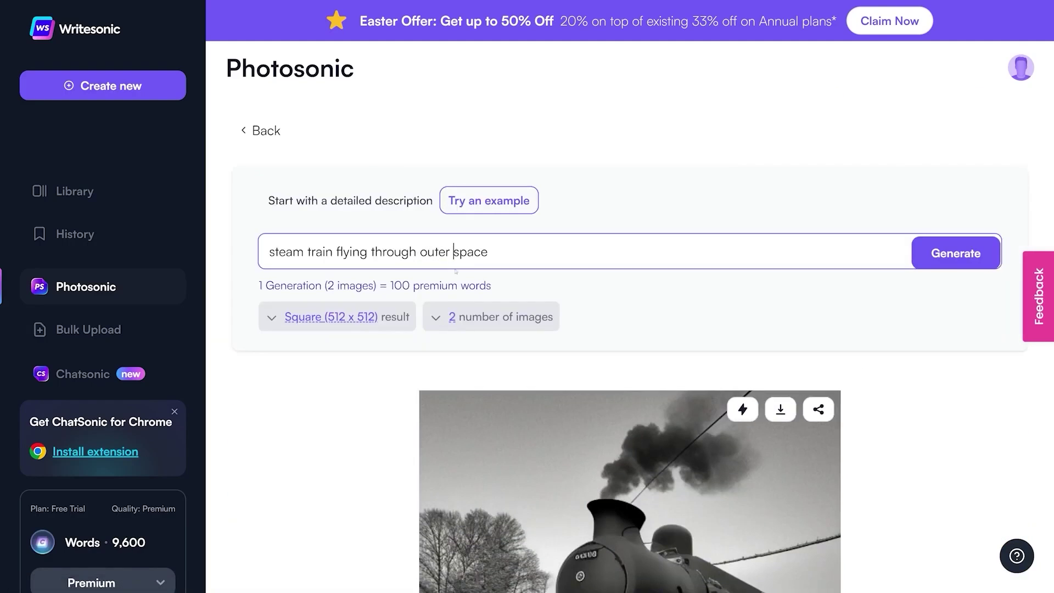
{"action": "key", "text": "Return"}
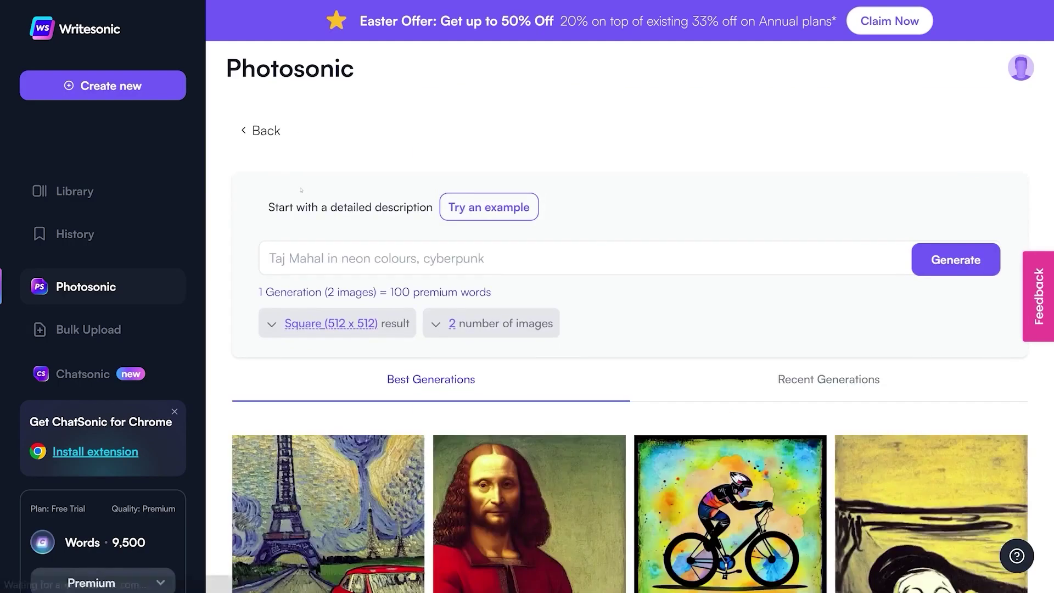
{"action": "key", "text": "ctrl+v"}
{"action": "key", "text": "Return"}
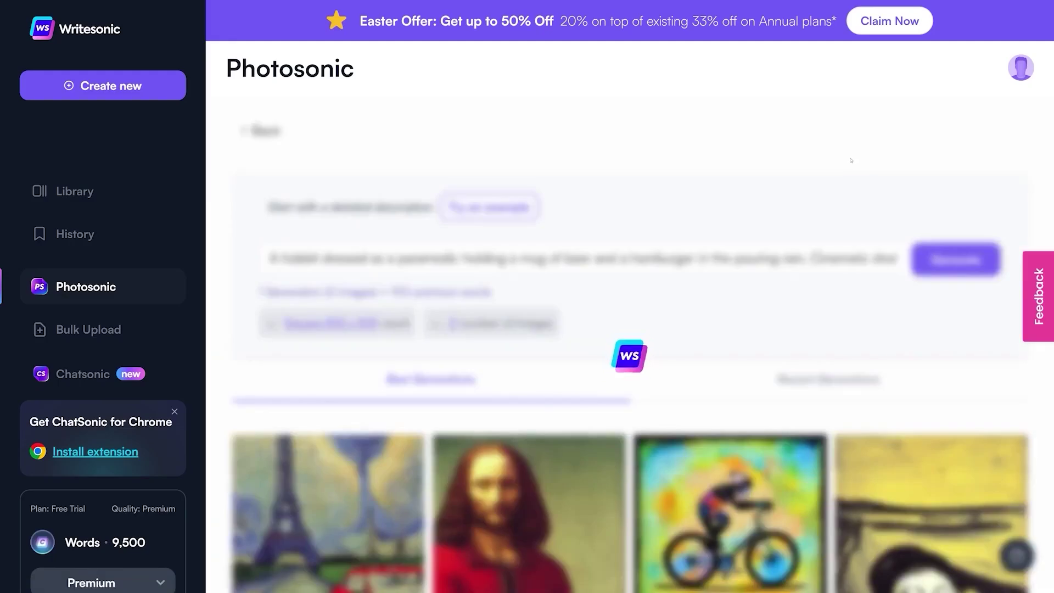